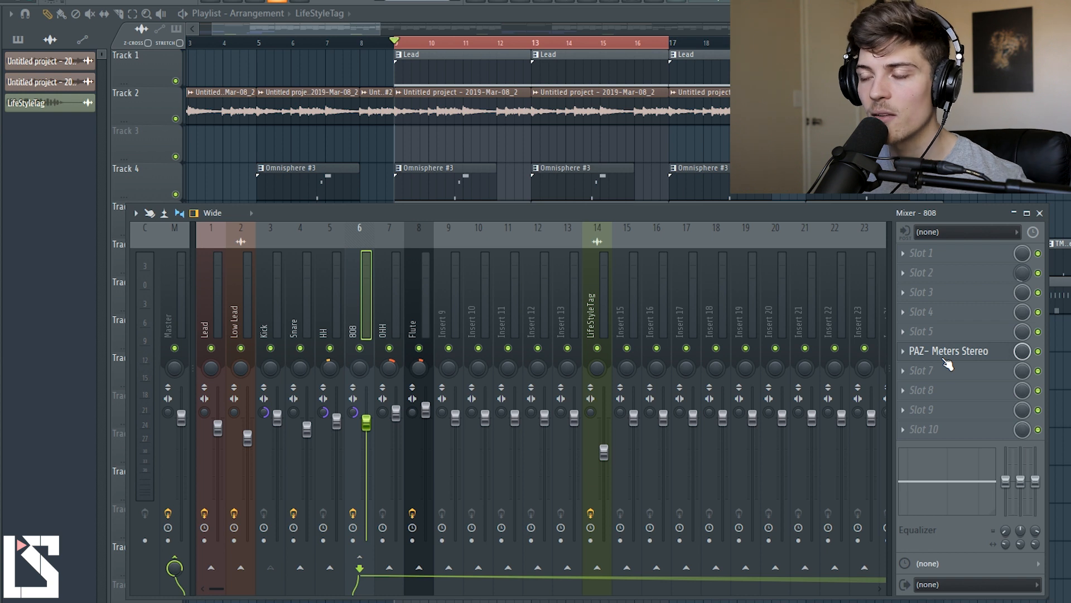
# Solo the 808 mixer track and measure its peak level in PAZ Meters during playback.
pyautogui.click(945, 357)
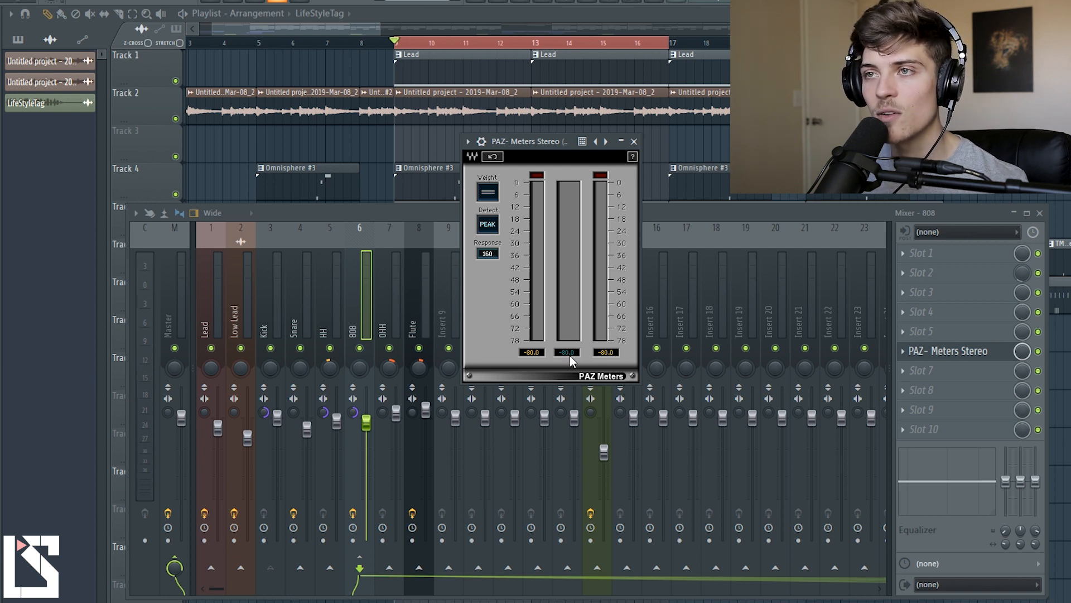
pyautogui.click(371, 357)
pyautogui.click(957, 356)
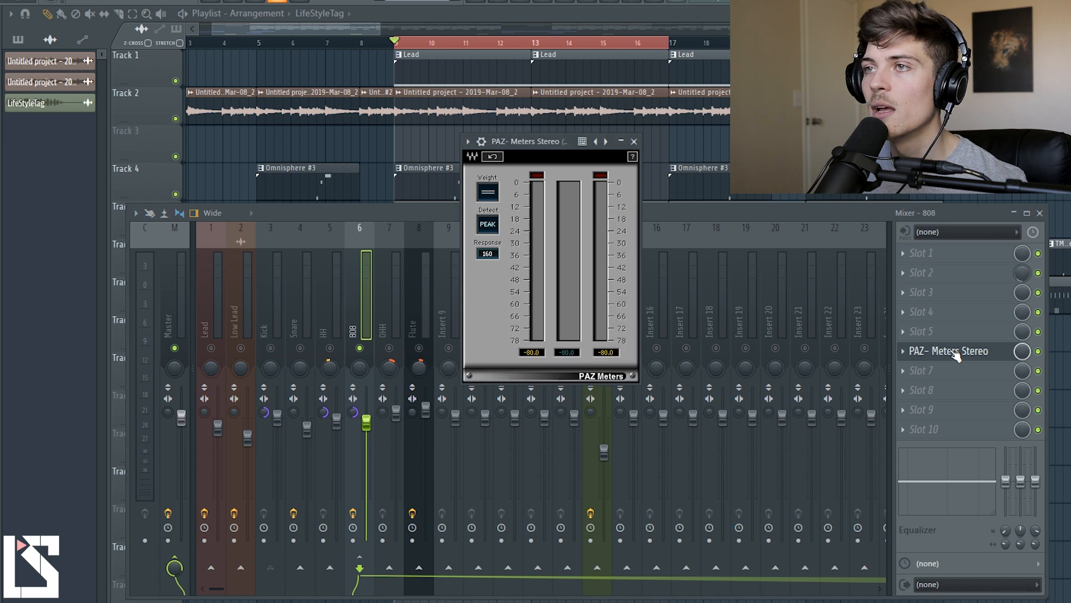
pyautogui.press('space')
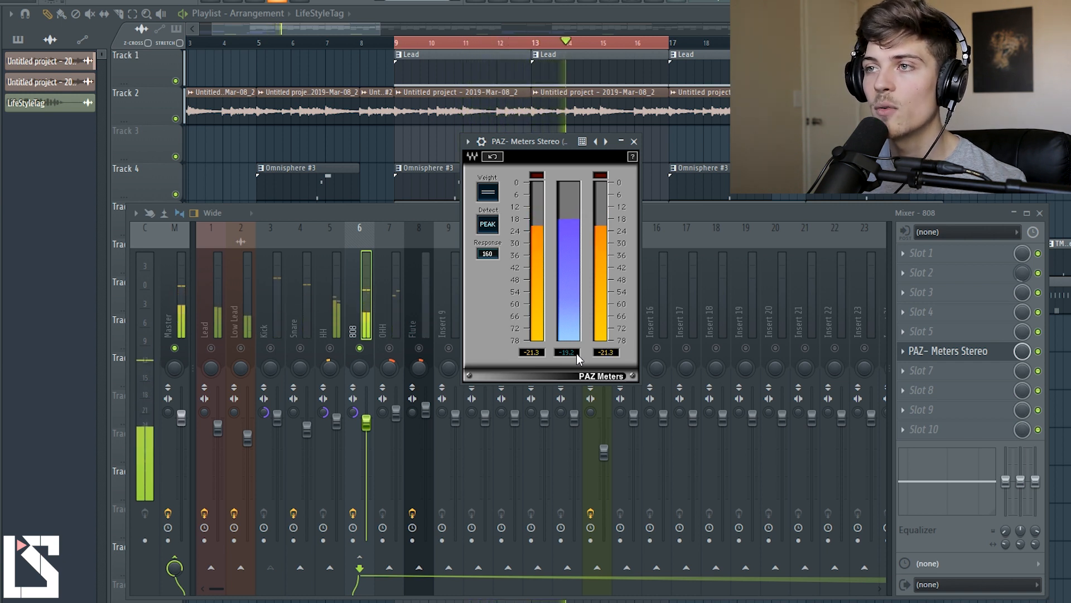
pyautogui.press('space')
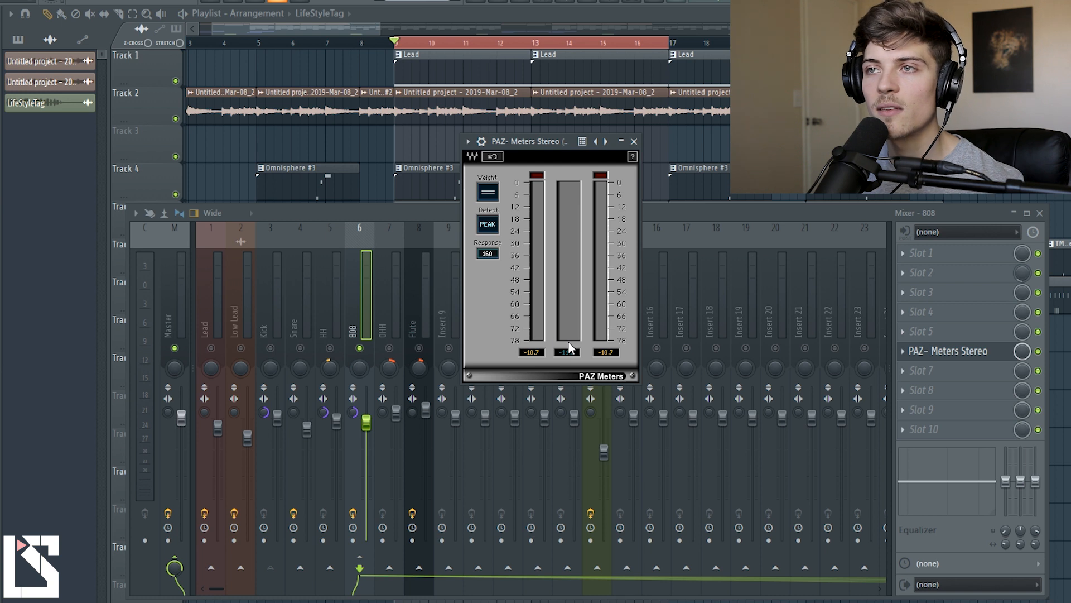
pyautogui.press('space')
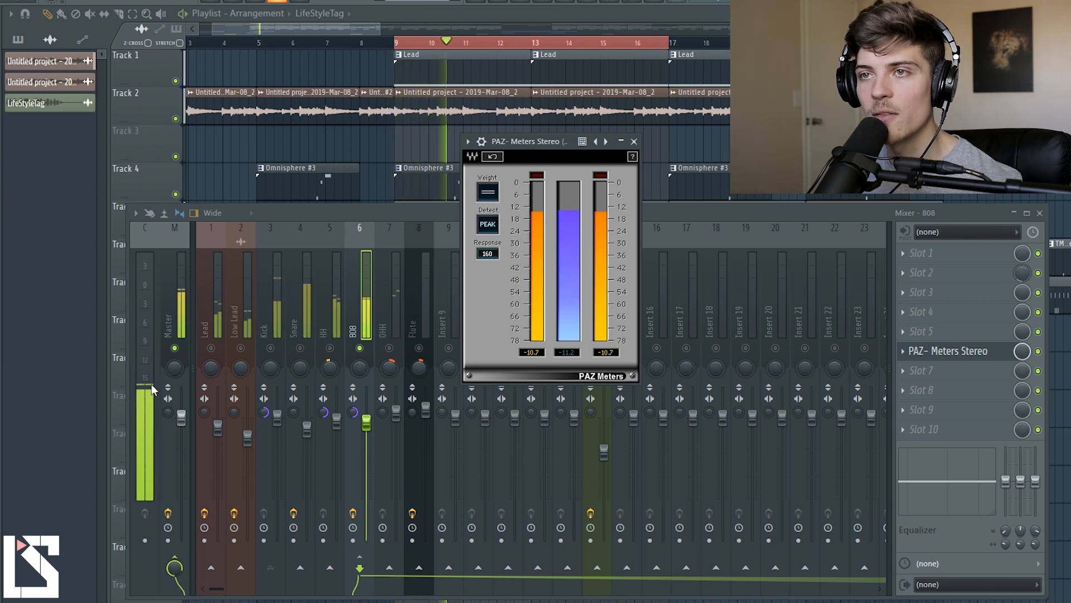
pyautogui.press('space')
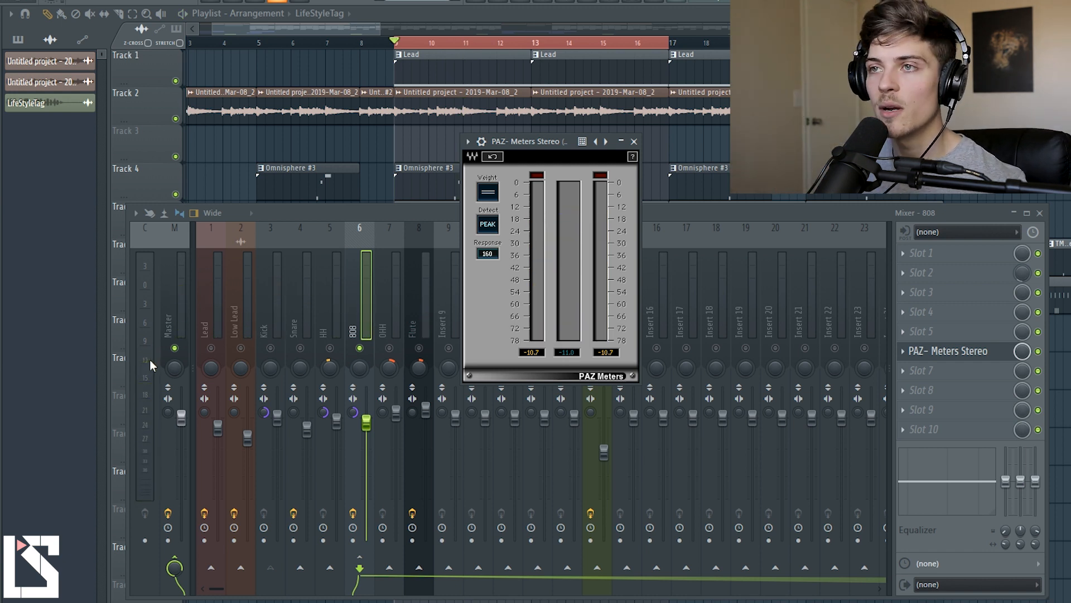
pyautogui.click(634, 141)
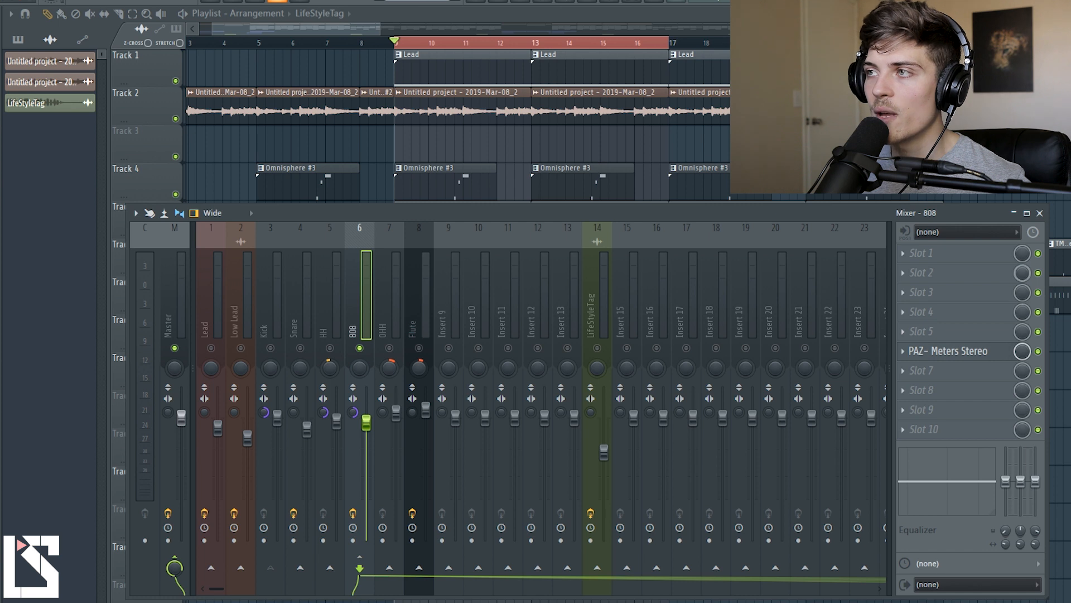
# Load the L1 limiter Stereo effect into Slot 1 of the 808 track and move its window slightly up.
pyautogui.click(902, 252)
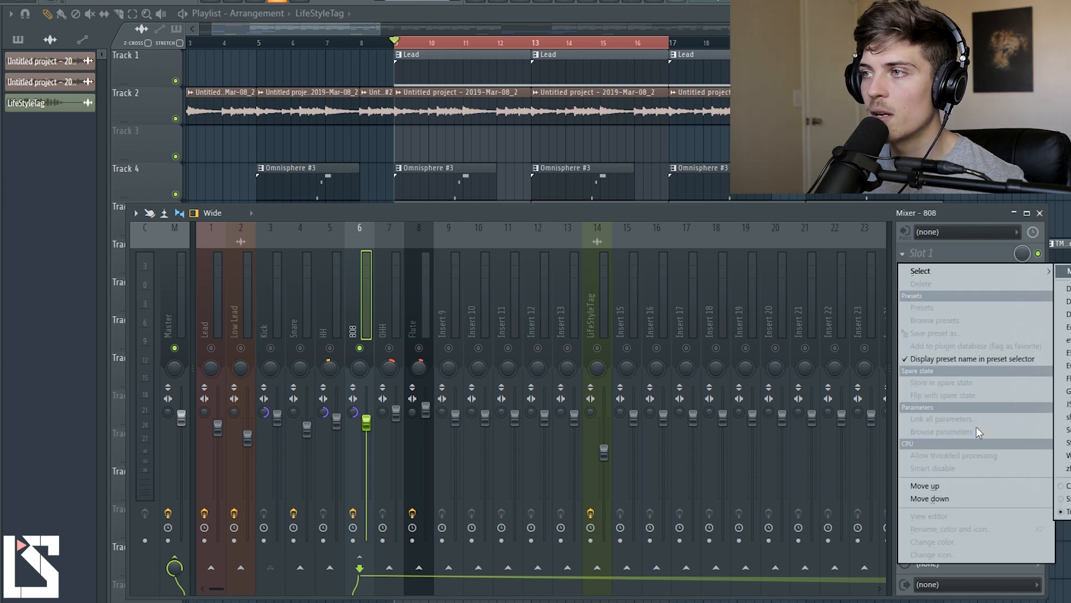
pyautogui.moveTo(948, 271)
pyautogui.moveTo(1063, 455)
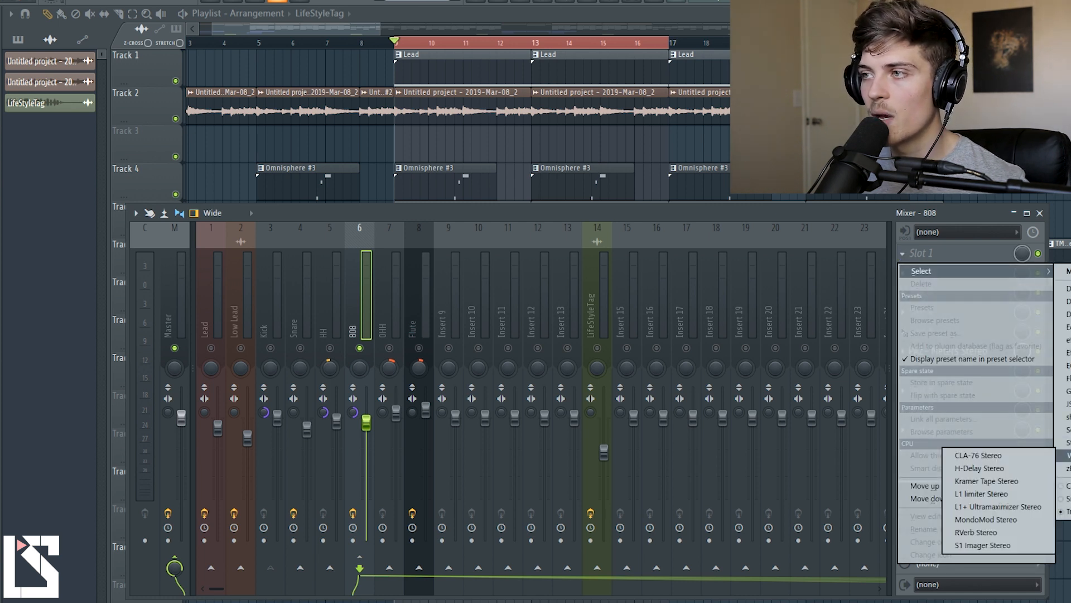
pyautogui.click(991, 496)
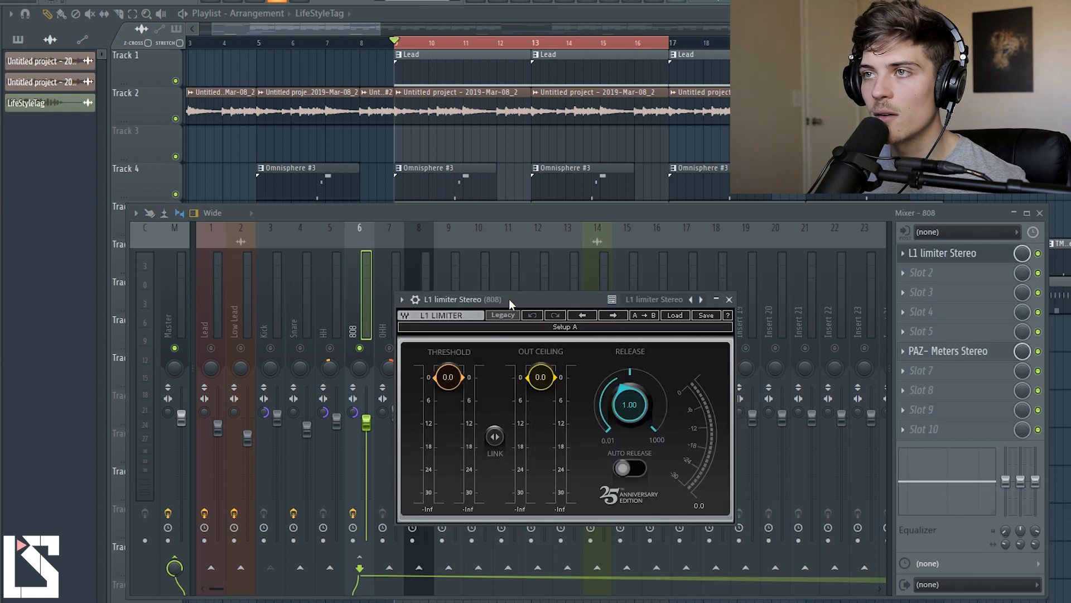
pyautogui.moveTo(509, 299); pyautogui.dragTo(508, 259)
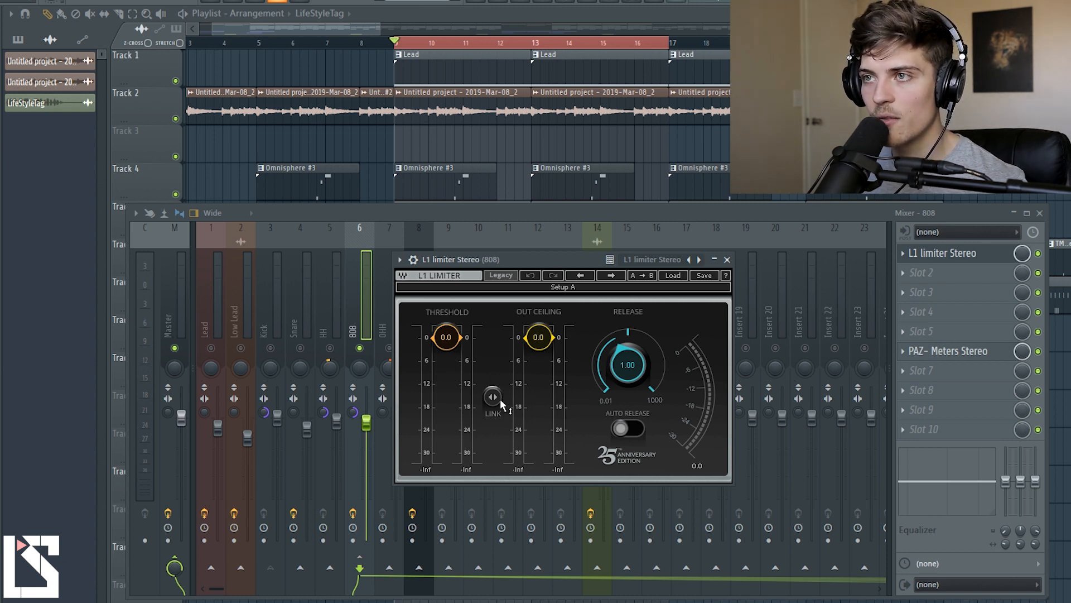
# Play the soloed 808 to read its input peak in the L1 limiter, and reset the limiter's peak readings.
pyautogui.press('space')
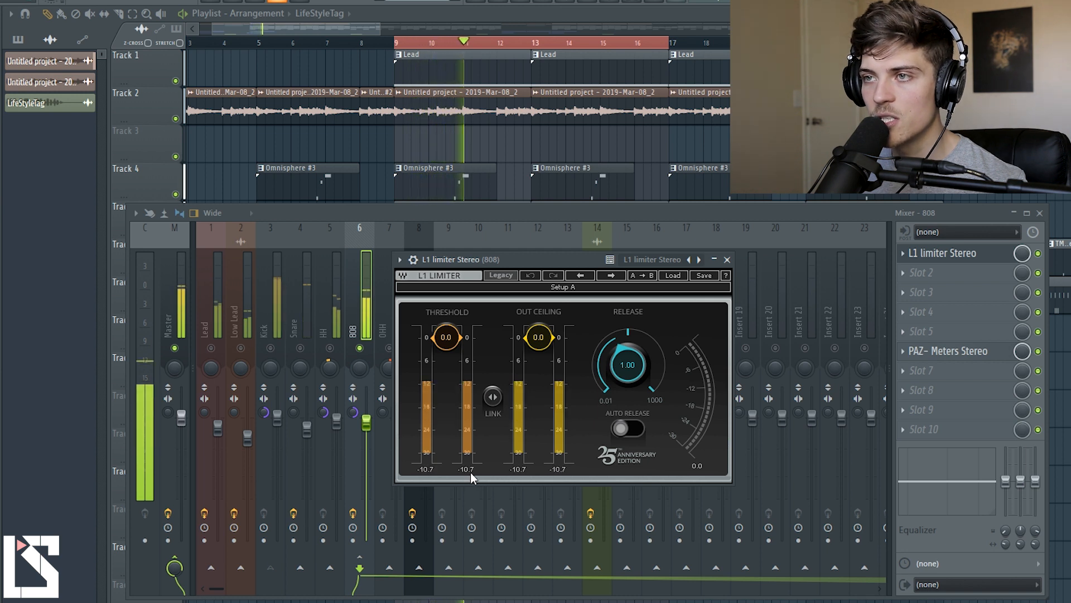
pyautogui.press('space')
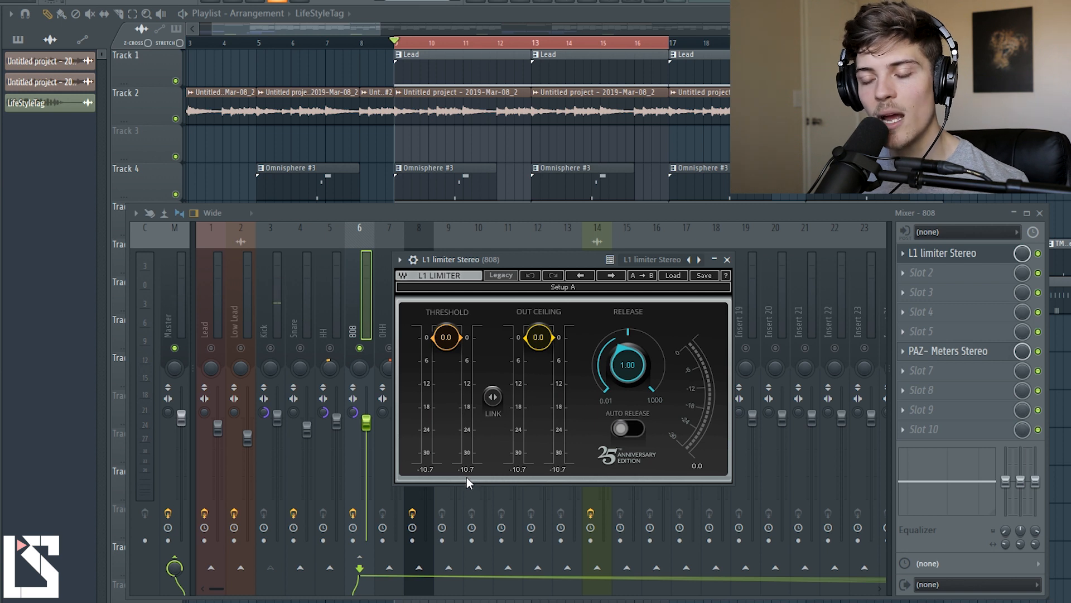
pyautogui.click(471, 469)
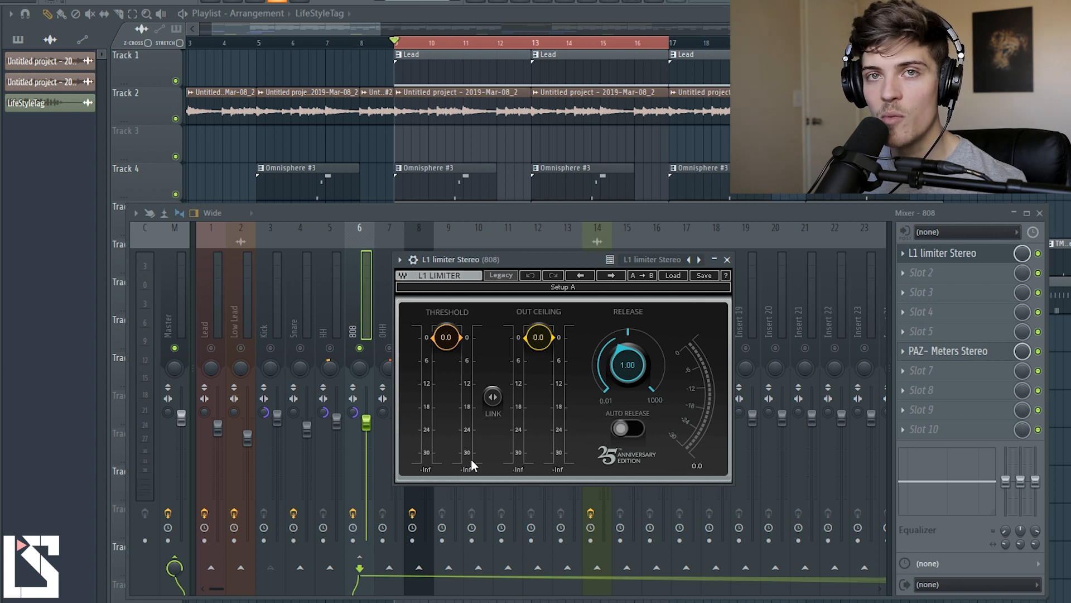
# Lower the L1 limiter's linked threshold and out ceiling together to -14.0 and reset its peak readings.
pyautogui.moveTo(493, 397); pyautogui.dragTo(497, 400)
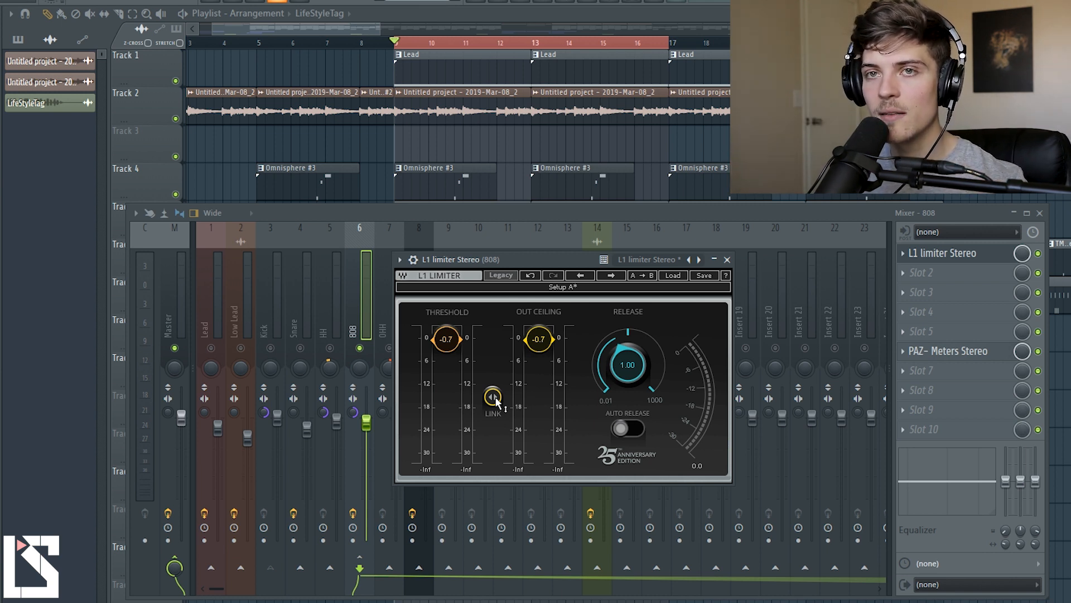
pyautogui.moveTo(493, 397); pyautogui.dragTo(493, 448)
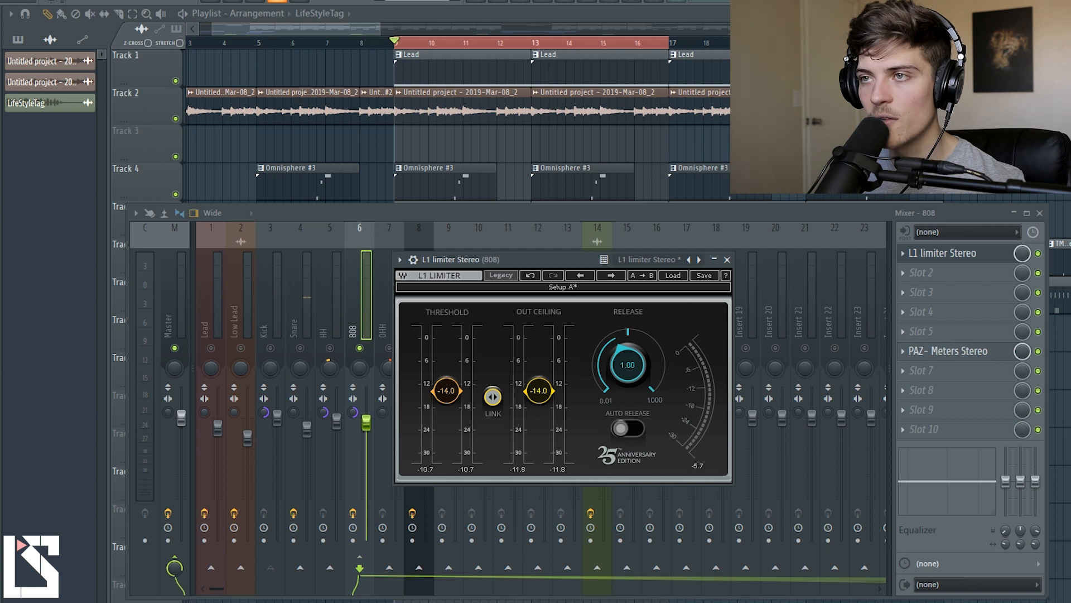
pyautogui.click(472, 469)
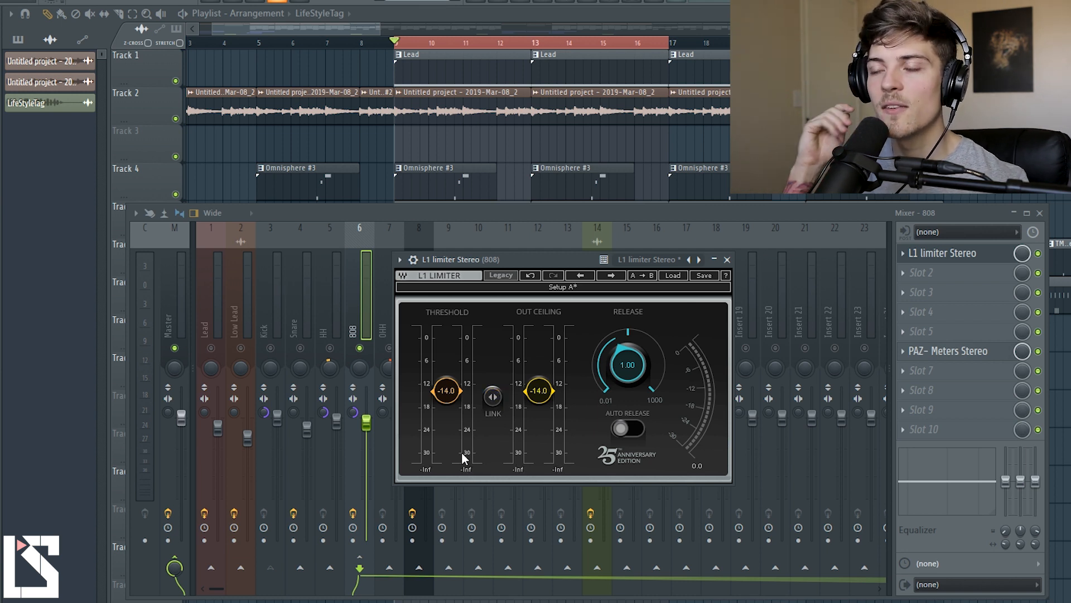
# Play the soloed 808 and compare its level with the L1 limiter enabled and bypassed.
pyautogui.press('space')
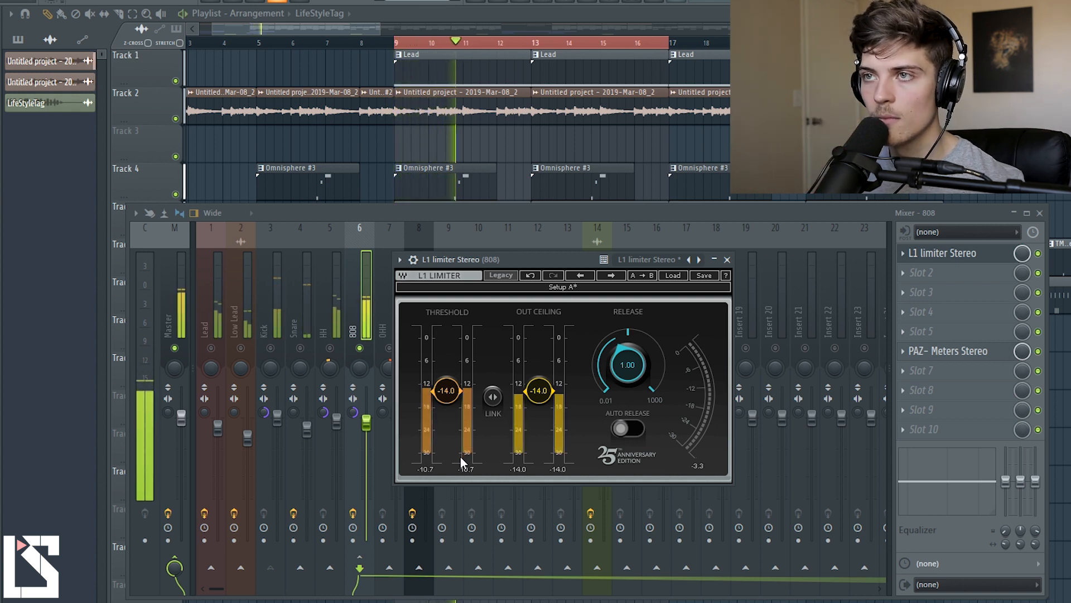
pyautogui.click(1038, 254)
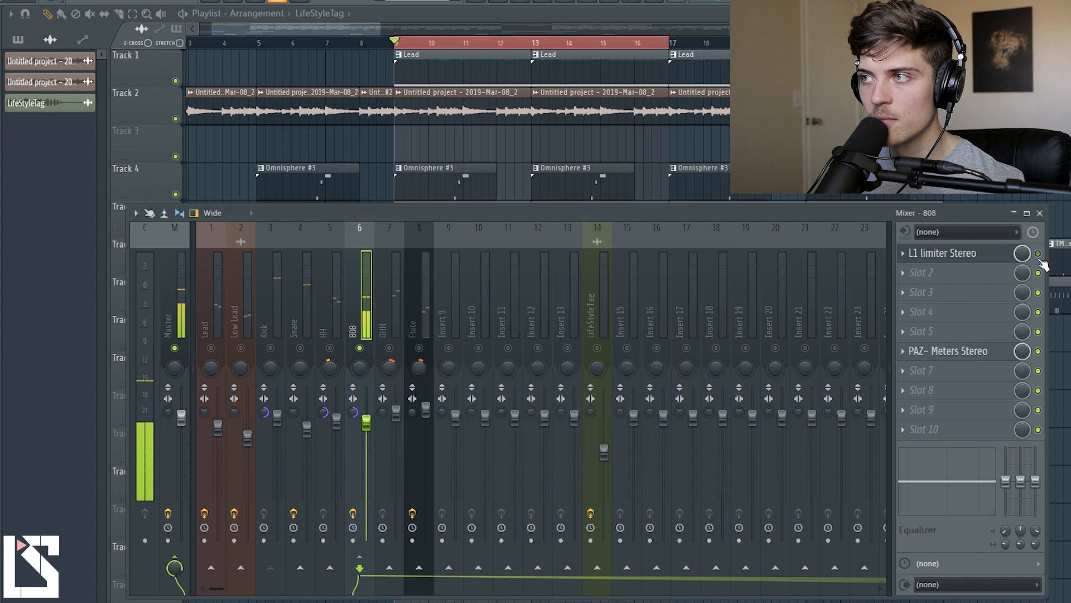
pyautogui.click(1038, 253)
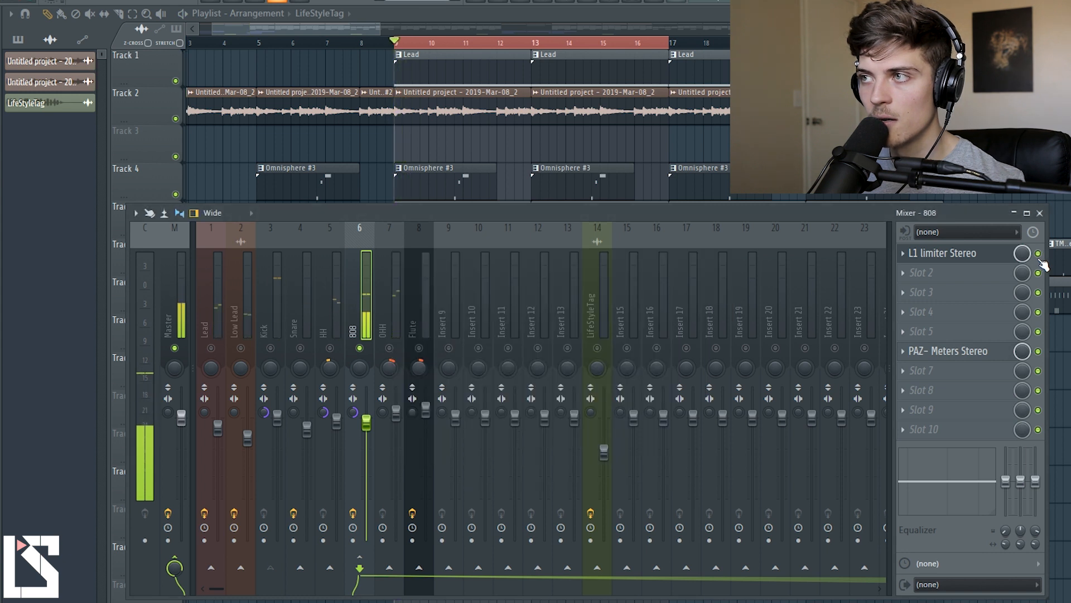
pyautogui.click(980, 256)
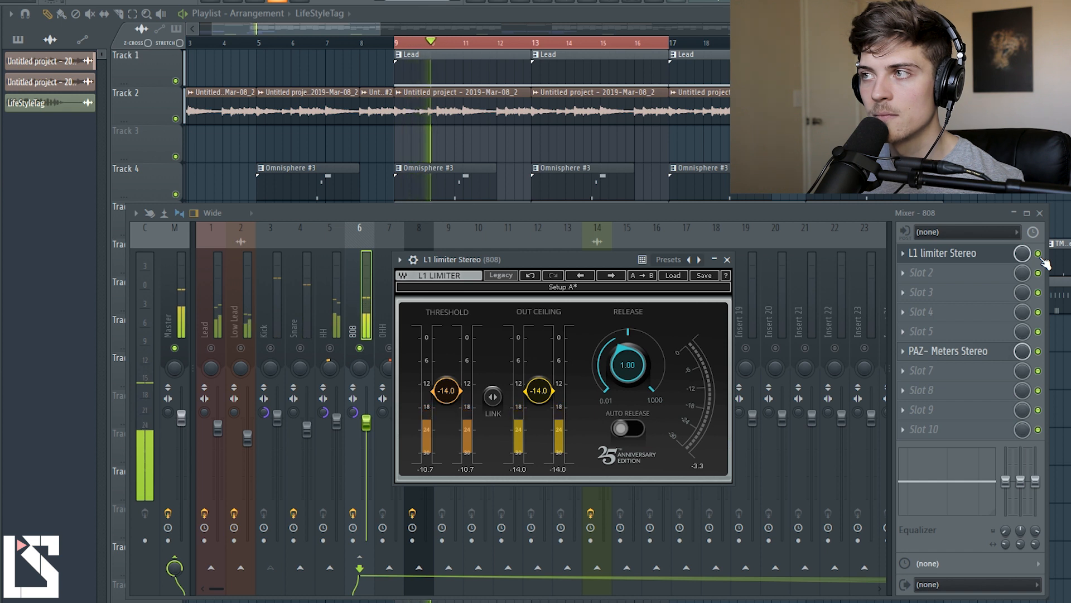
pyautogui.press('Escape')
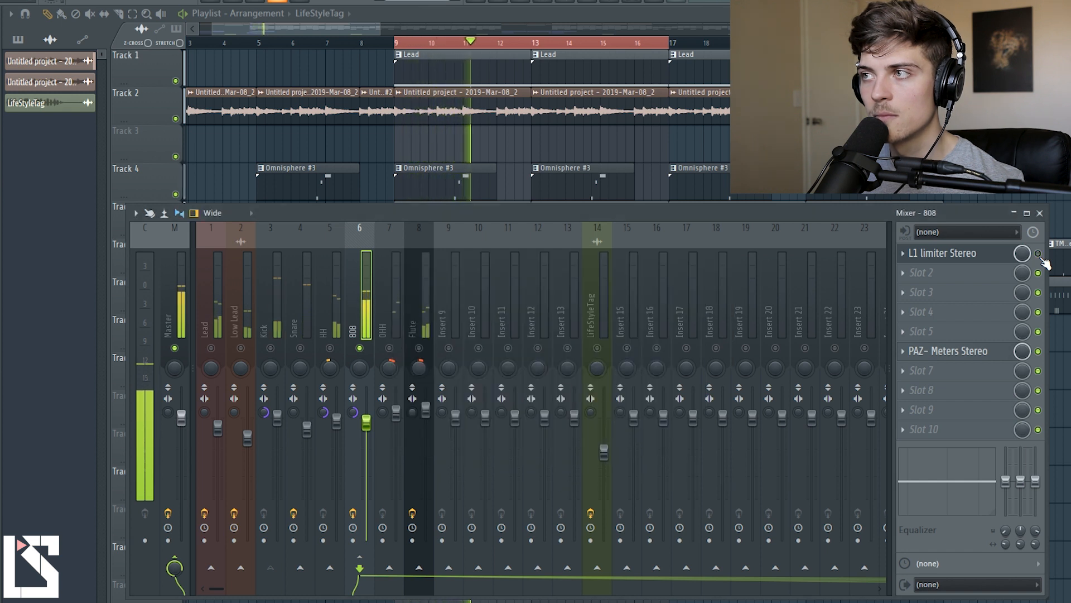
pyautogui.press('space')
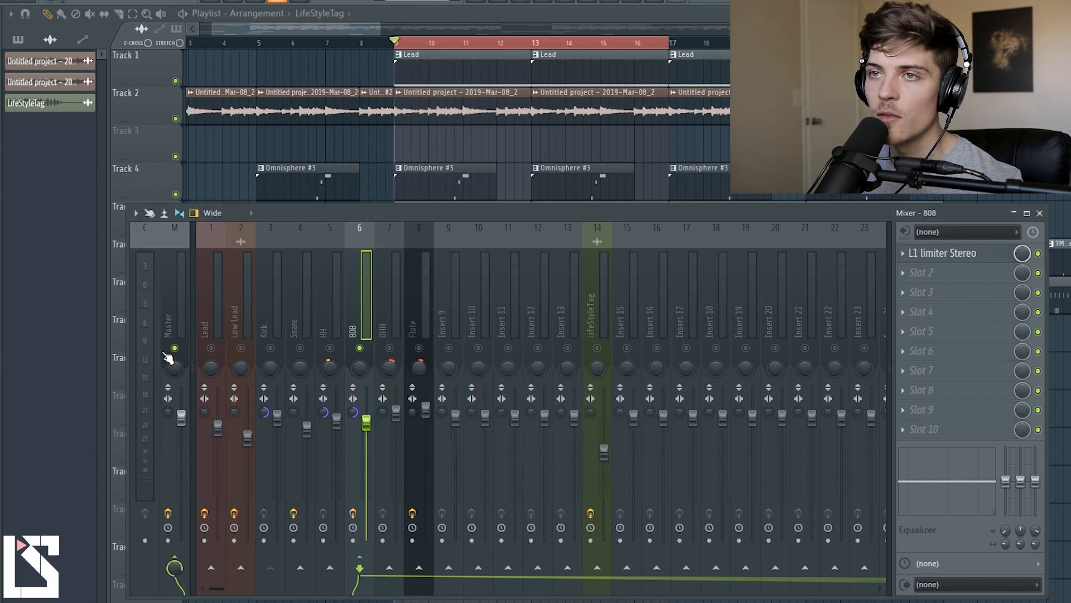
# Select the Current mixer track and replay the soloed 808 several times to check its peak on the large meter.
pyautogui.click(145, 344)
pyautogui.press('space')
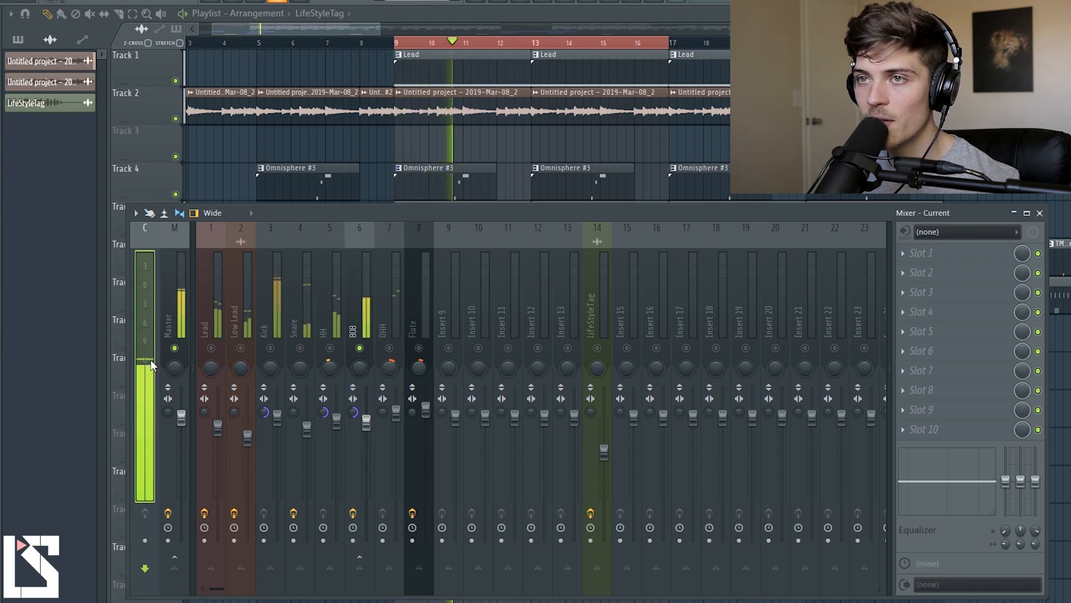
pyautogui.press('space')
pyautogui.press('space')
pyautogui.press('space')
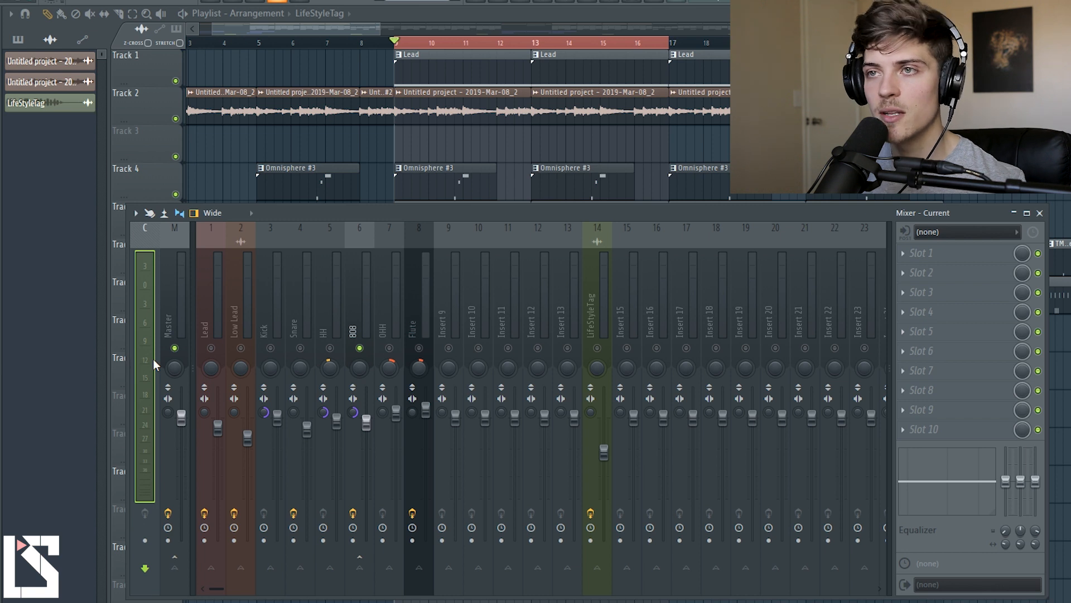
pyautogui.press('space')
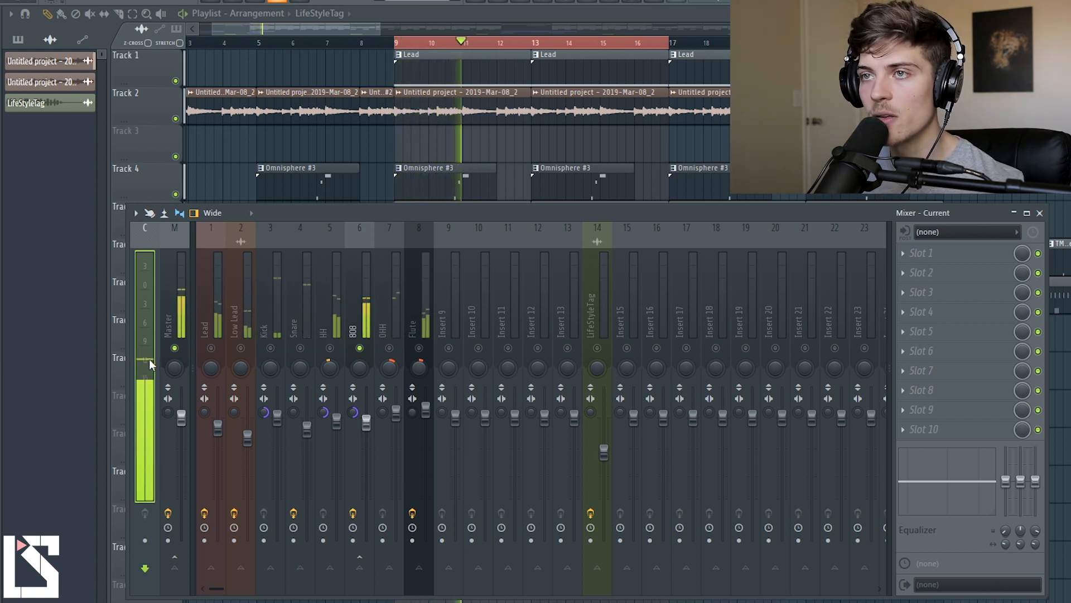
pyautogui.press('space')
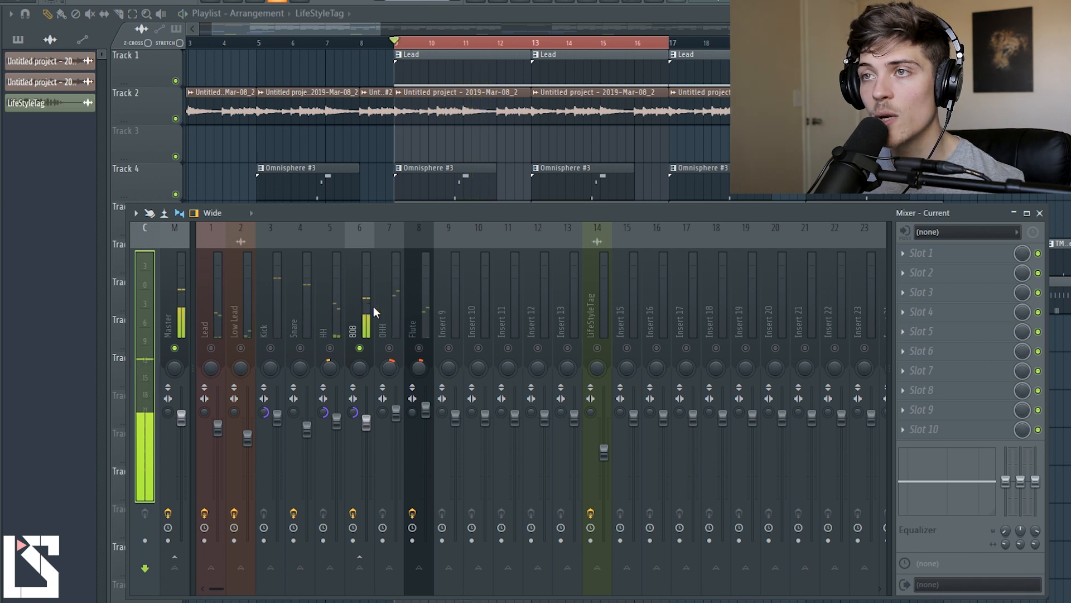
# Set both the threshold and the out ceiling of the 808's L1 limiter to -14.6, auditioning the loop between adjustments.
pyautogui.click(373, 306)
pyautogui.click(968, 253)
pyautogui.moveTo(453, 401); pyautogui.dragTo(453, 408)
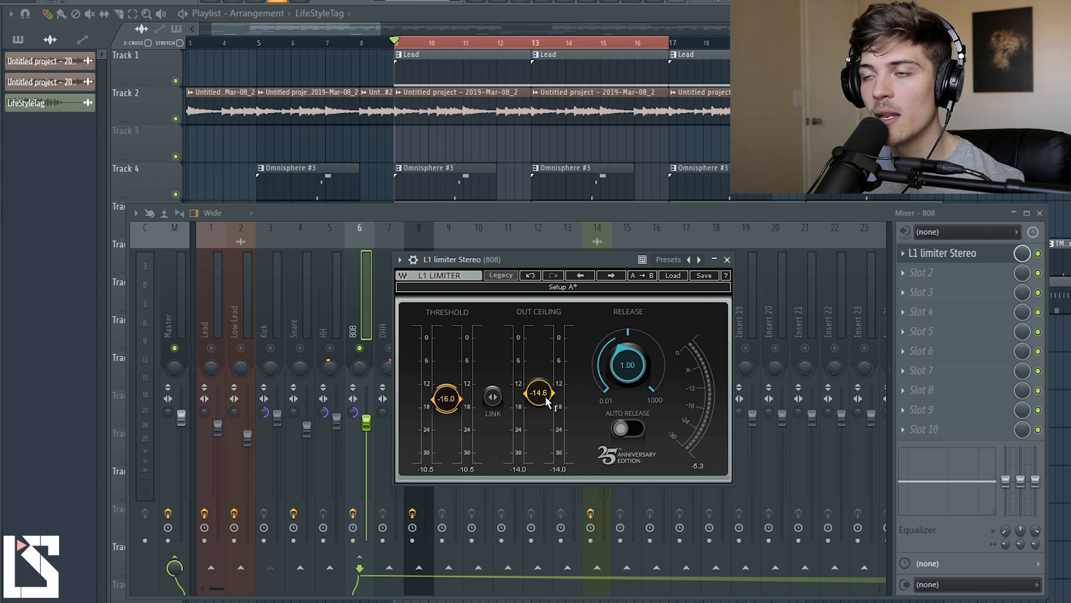
pyautogui.press('space')
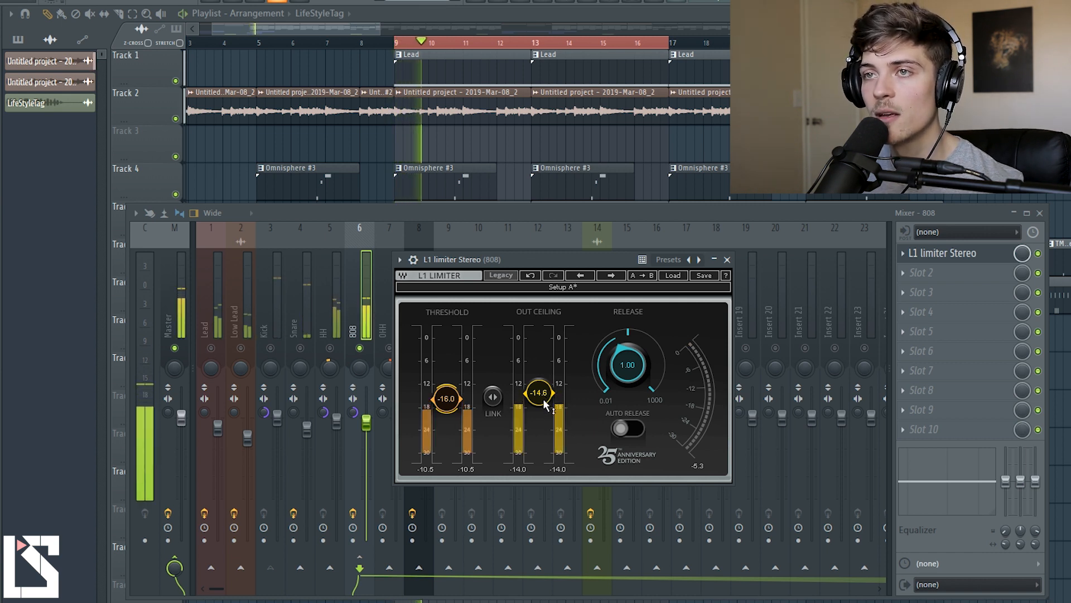
pyautogui.press('space')
pyautogui.moveTo(446, 398); pyautogui.dragTo(446, 393)
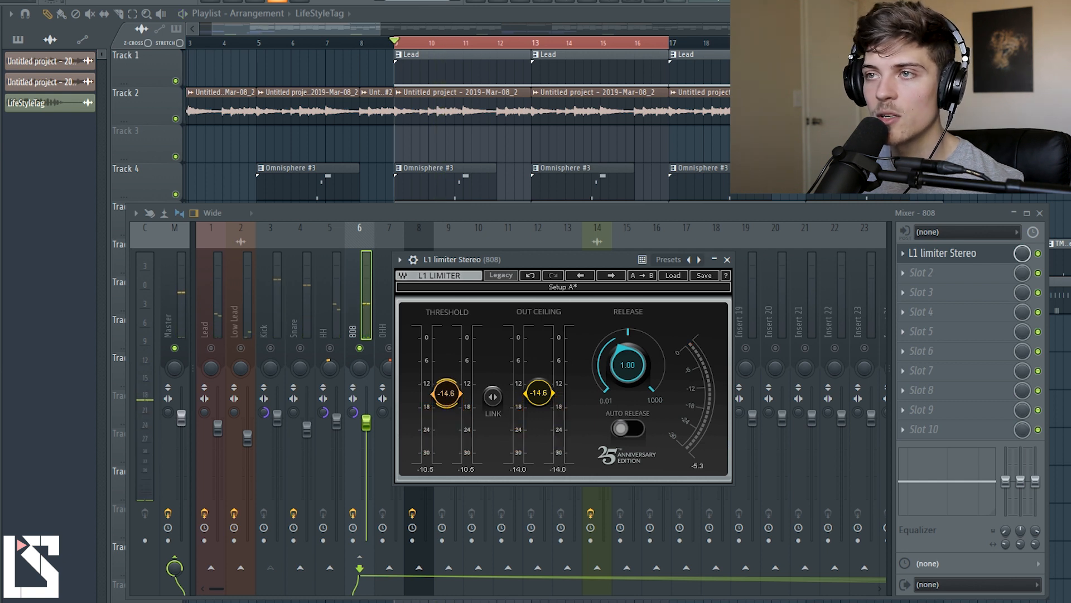
# Close the limiter window and play the soloed 808 loop to check its peak level on the mixer meter.
pyautogui.click(727, 260)
pyautogui.press('space')
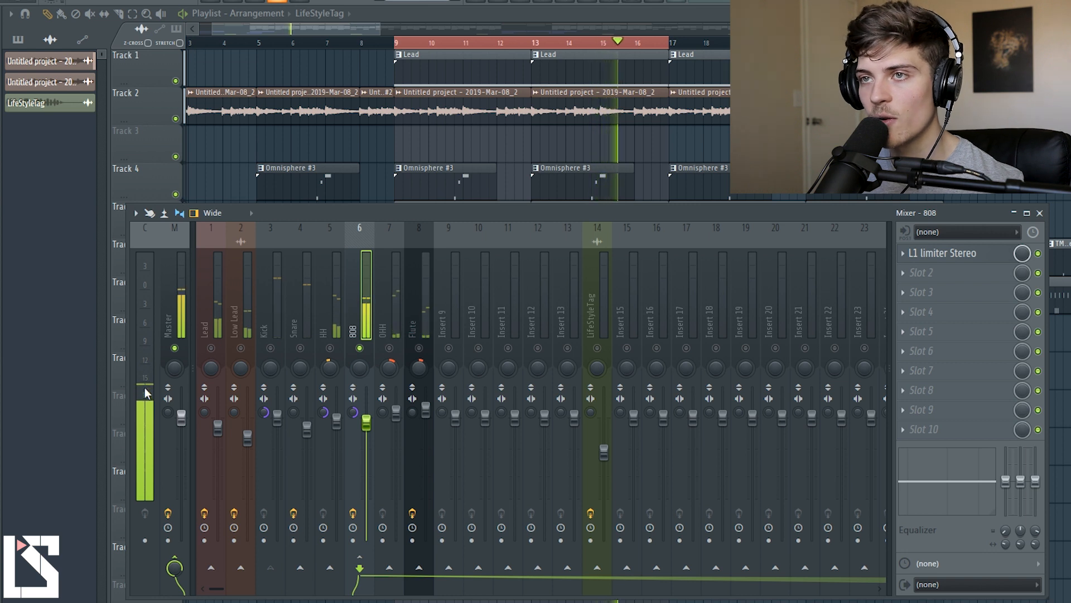
pyautogui.press('space')
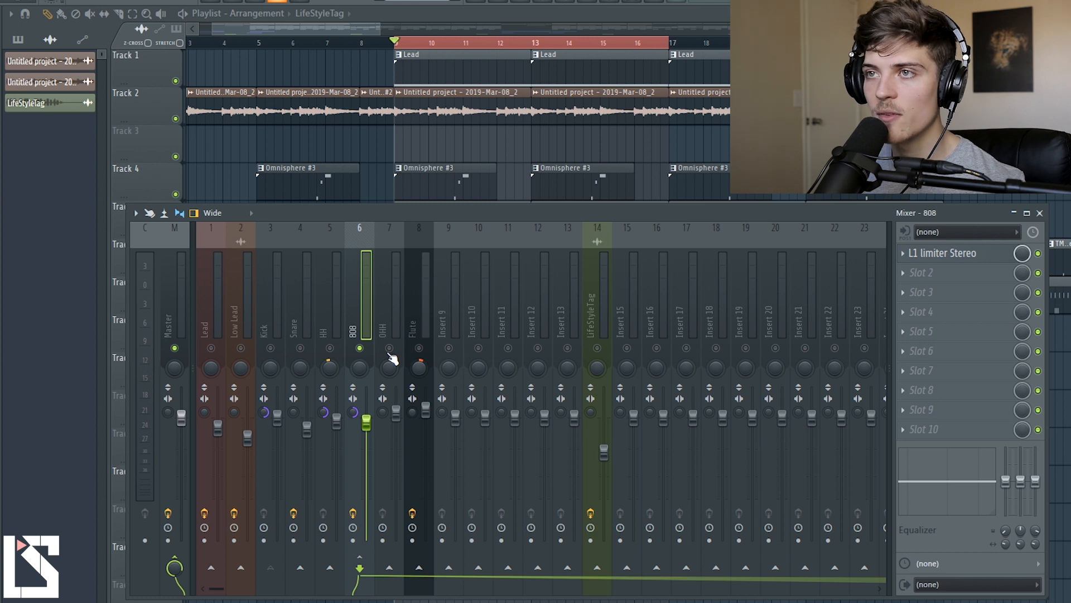
# Mute the Flute track, bypass the L1 limiter on the 808 and play the drums together to compare the sound.
pyautogui.press('space')
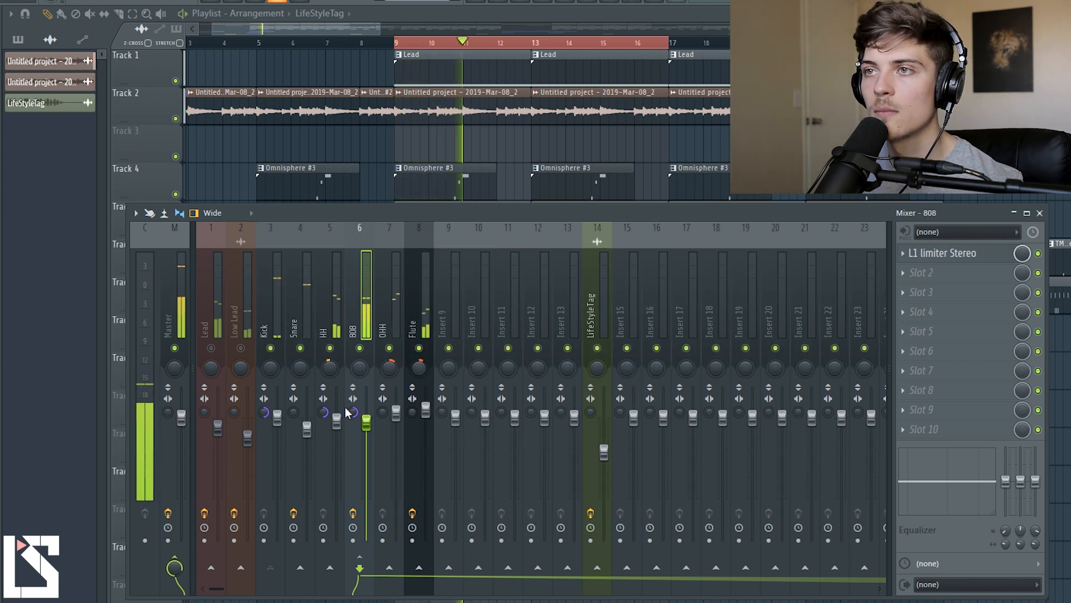
pyautogui.click(419, 348)
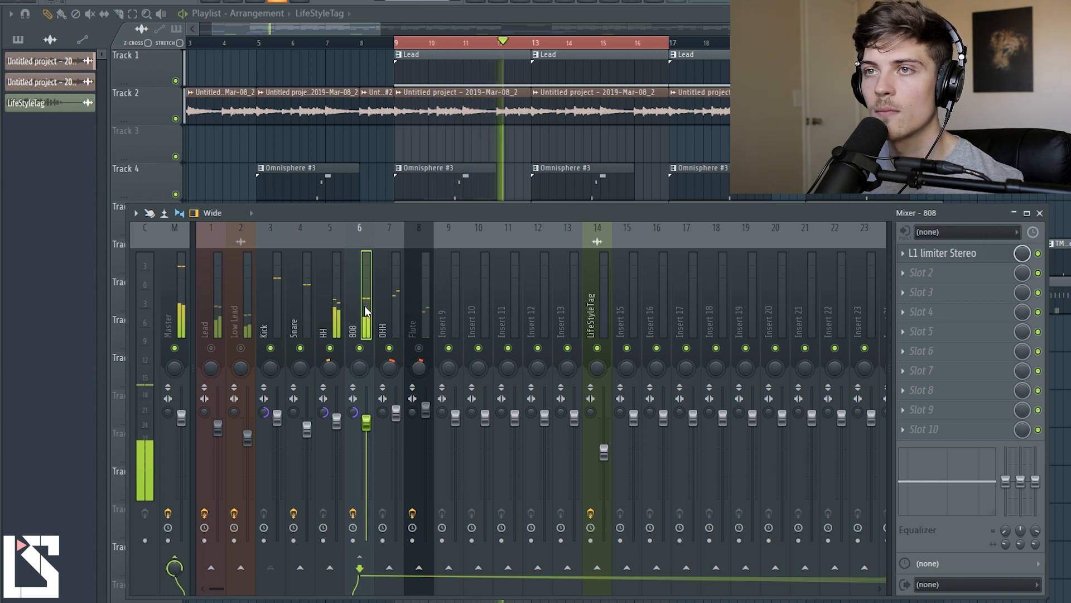
pyautogui.press('space')
pyautogui.click(1039, 254)
pyautogui.press('space')
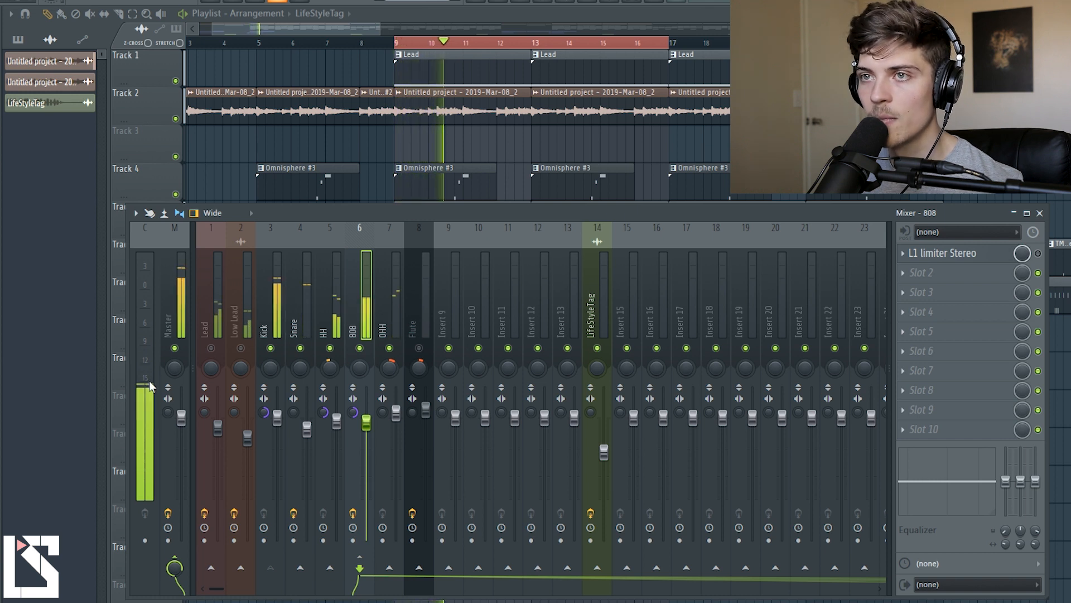
# Play the drums with the 808's L1 limiter active and review the limiter's threshold and out ceiling settings.
pyautogui.press('space')
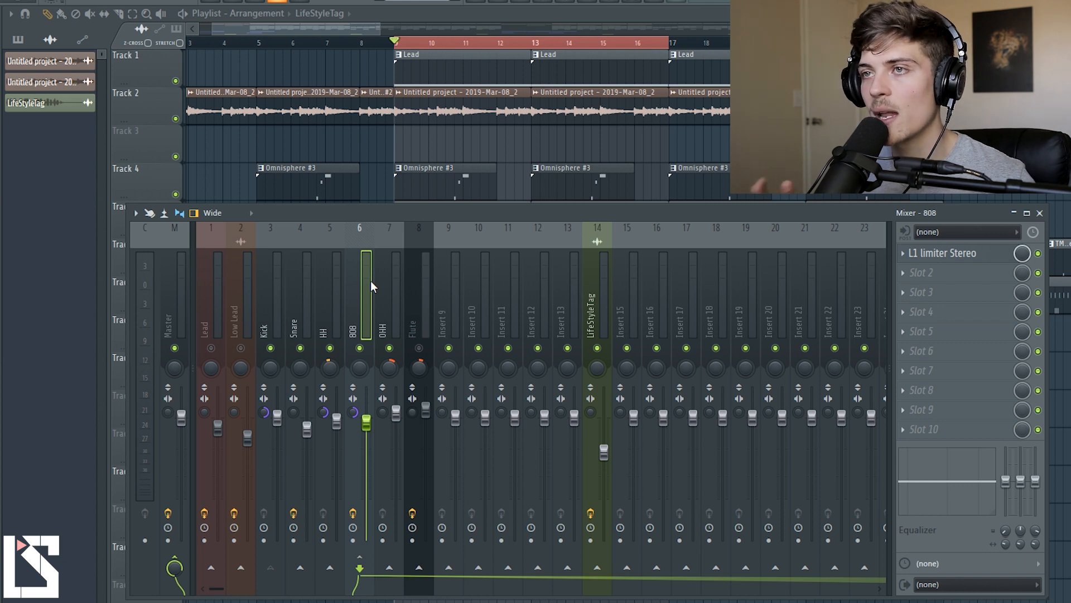
pyautogui.press('space')
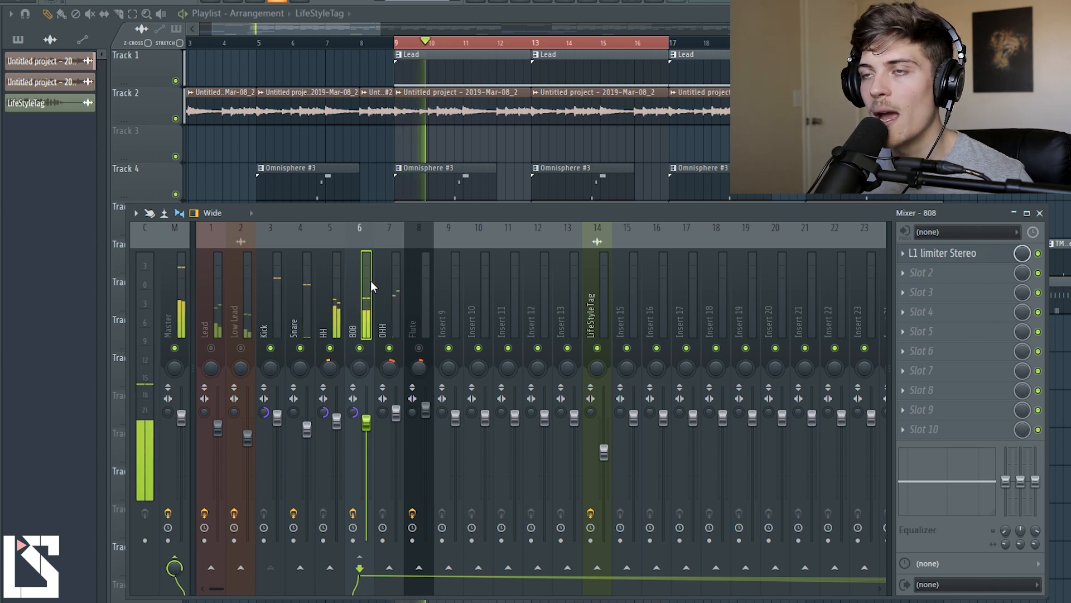
pyautogui.press('space')
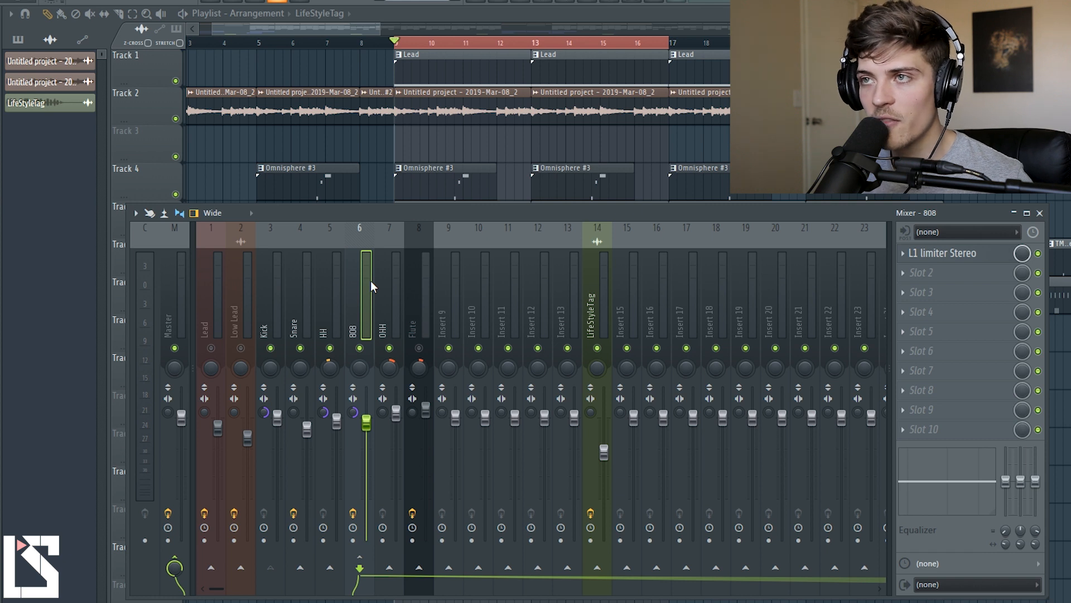
pyautogui.click(955, 253)
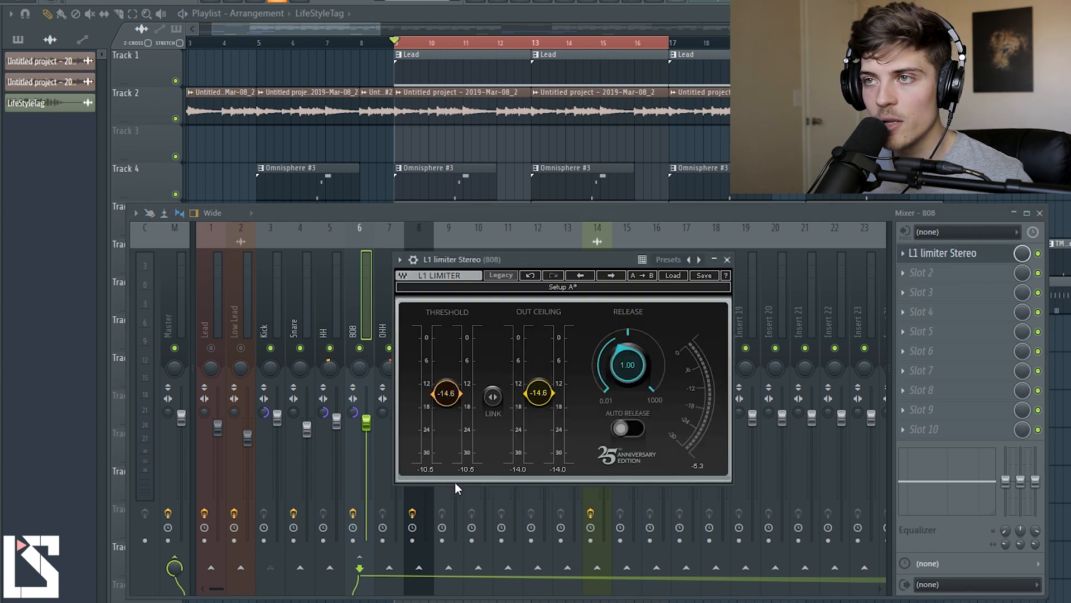
pyautogui.click(727, 260)
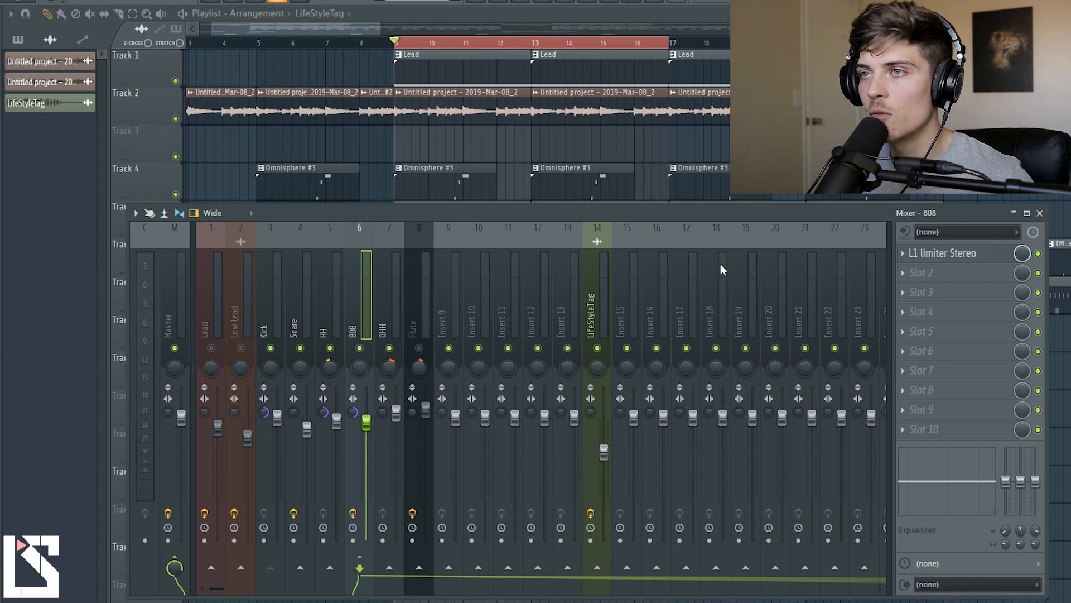
# Name mixer insert 10 "808 Dist" and send the 808 track to it alongside its existing master routing.
pyautogui.doubleClick(481, 311)
pyautogui.write('808 Dist')
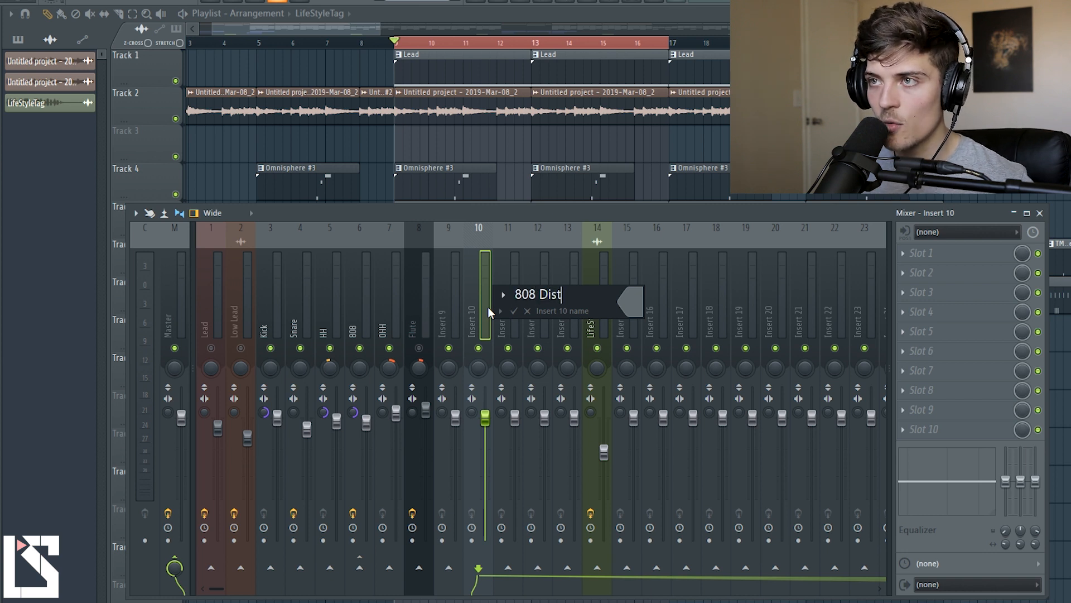
pyautogui.press('Return')
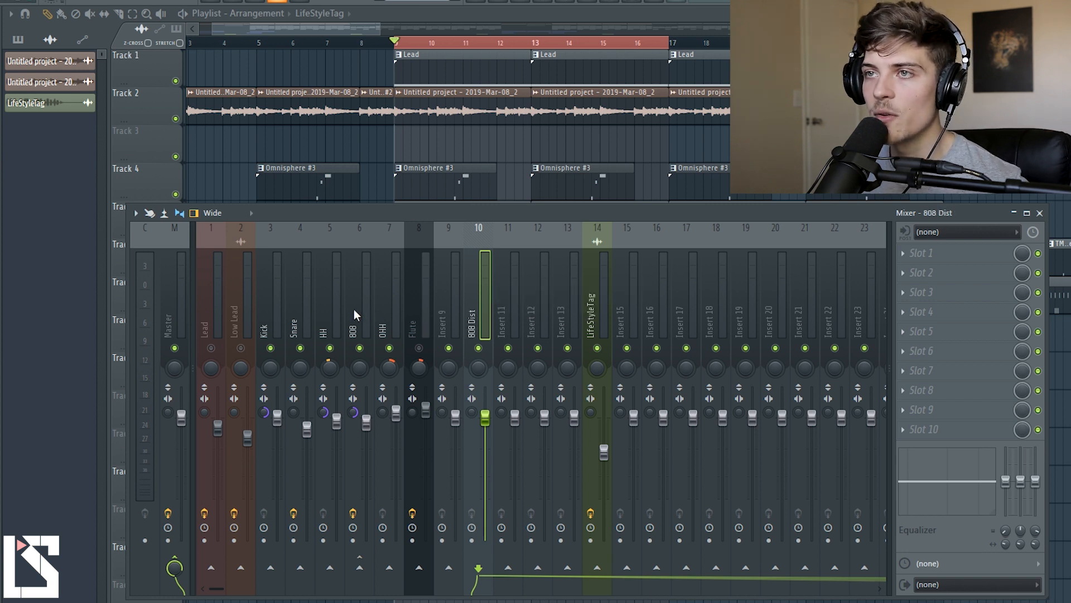
pyautogui.click(366, 299)
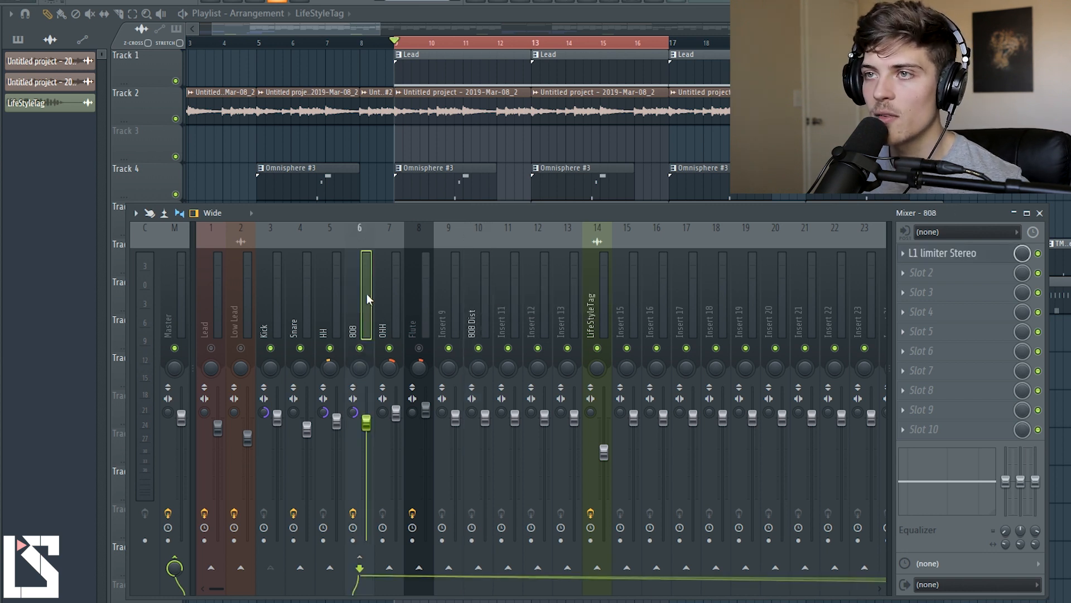
pyautogui.rightClick(480, 569)
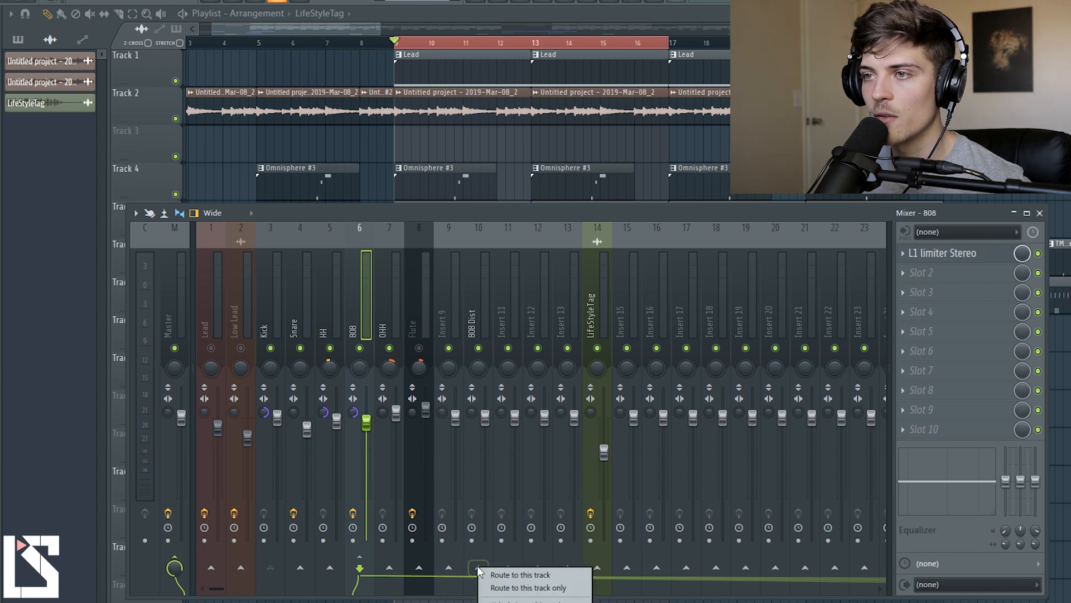
pyautogui.click(518, 599)
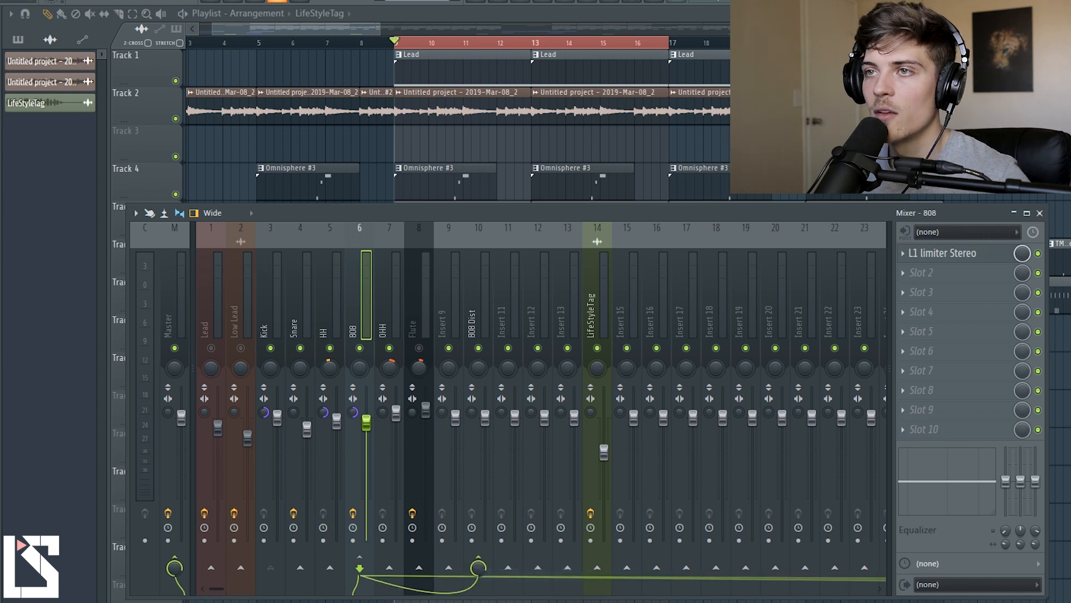
# Select the 808 Dist track and lower its fader almost to the bottom while checking its signal in playback.
pyautogui.click(484, 335)
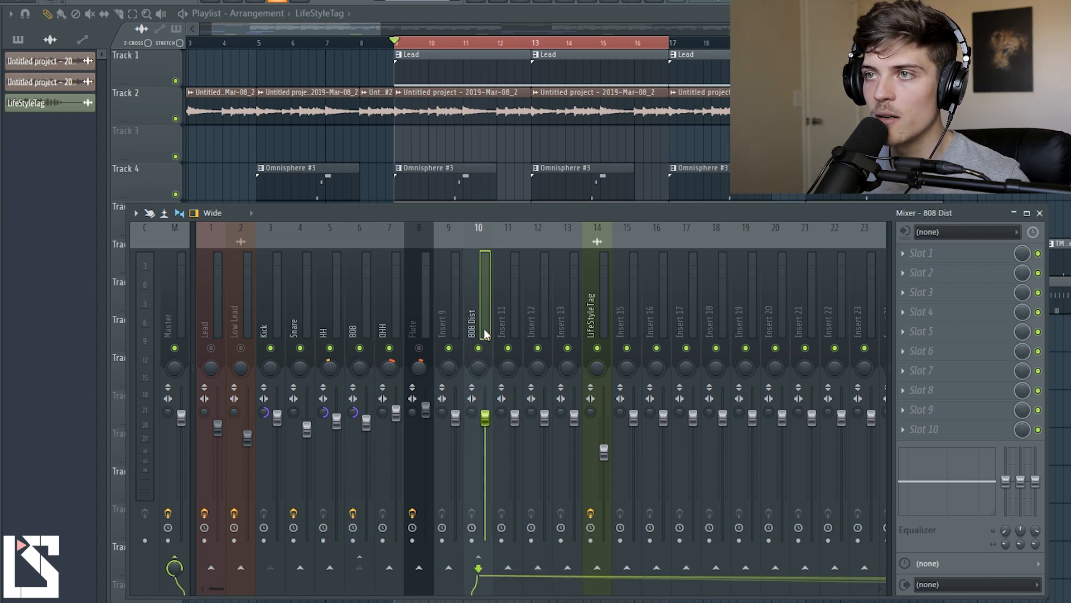
pyautogui.press('space')
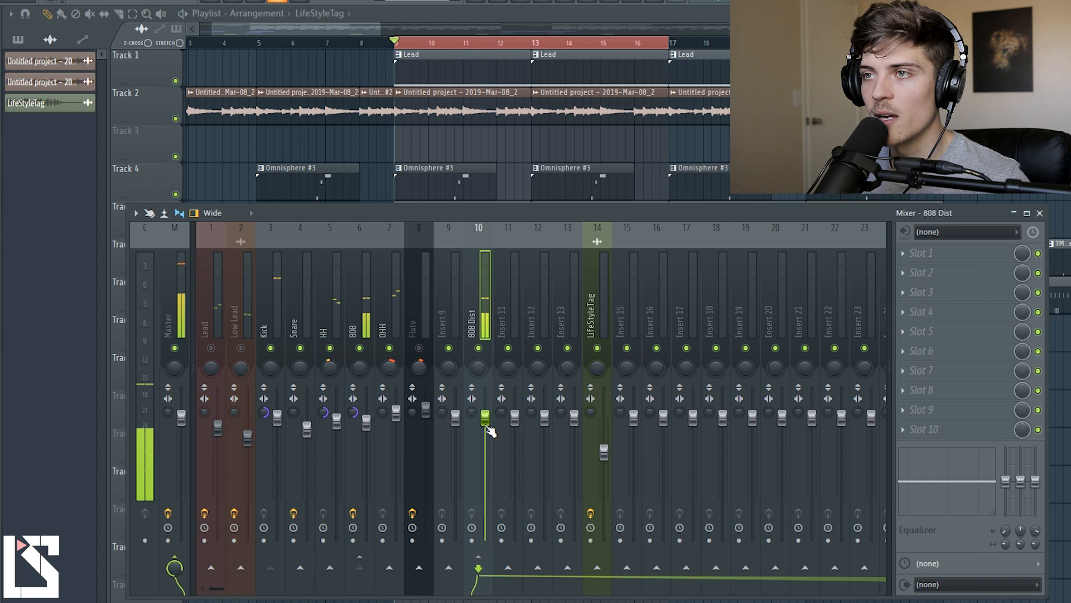
pyautogui.moveTo(485, 424); pyautogui.dragTo(488, 543)
pyautogui.press('space')
pyautogui.moveTo(486, 541); pyautogui.dragTo(485, 507)
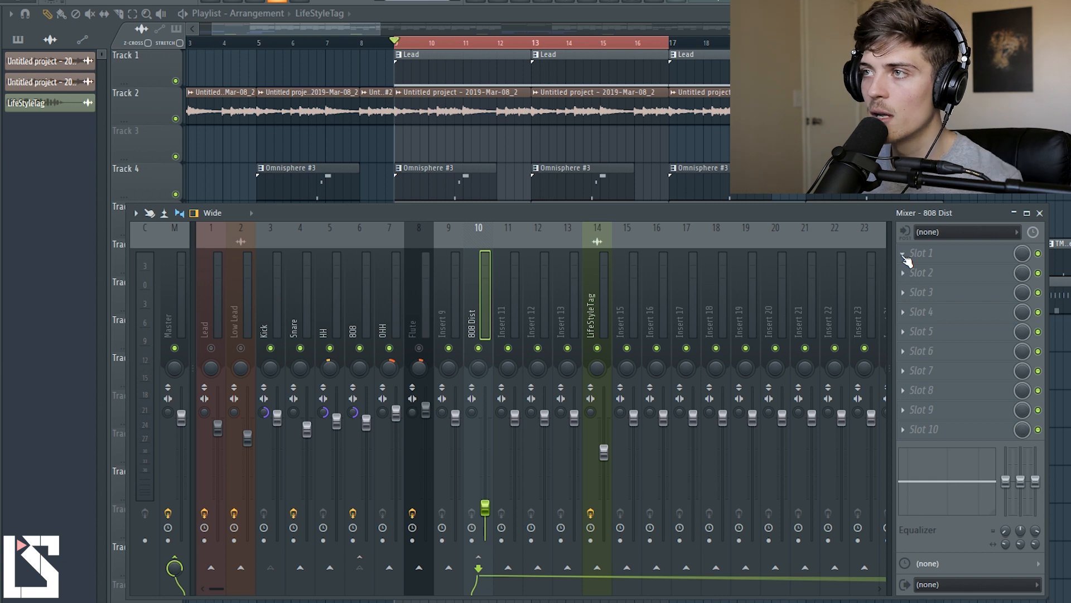
# Load Fruity Fast Dist into the first effect slot of the 808 Dist track.
pyautogui.click(903, 256)
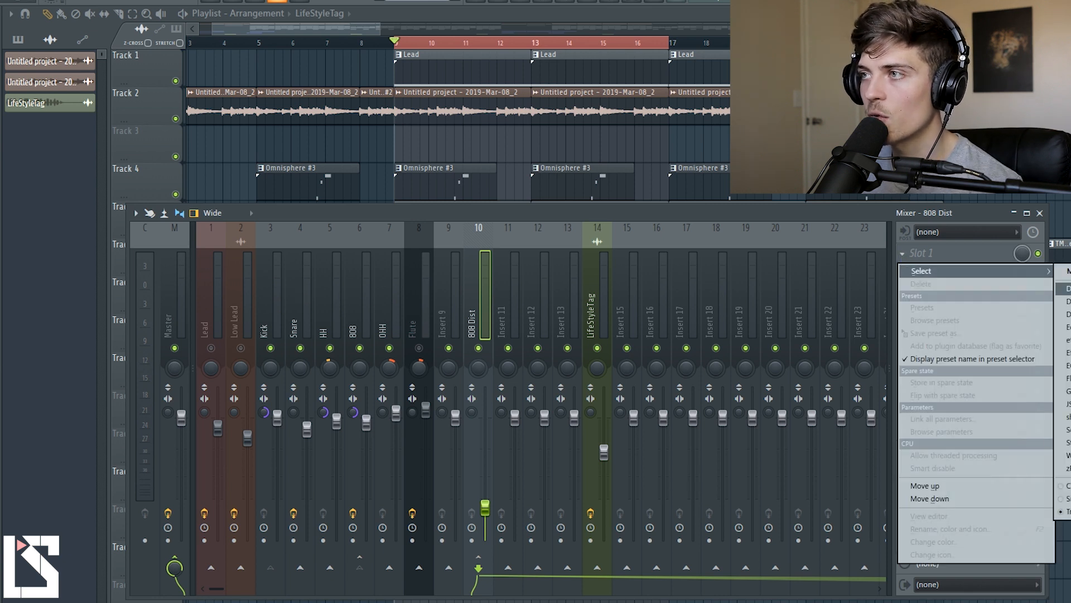
pyautogui.moveTo(1068, 301)
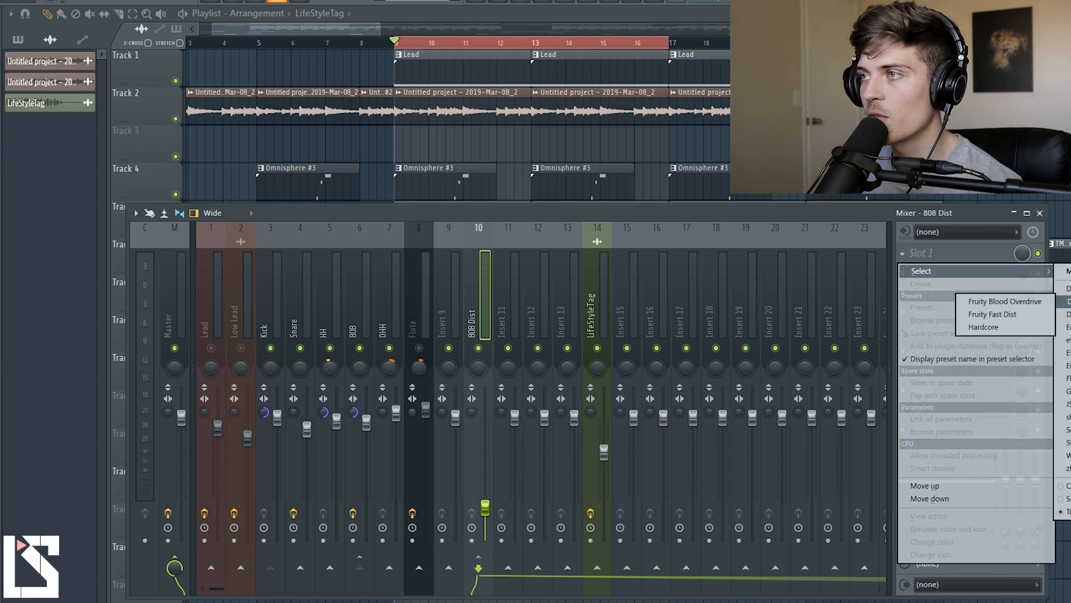
pyautogui.click(999, 315)
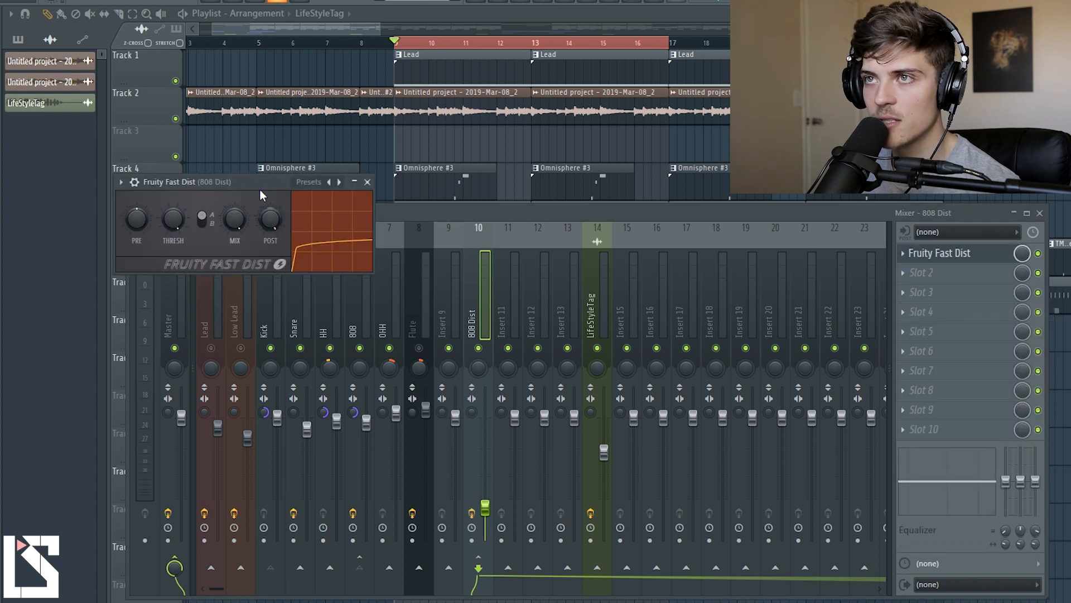
# Audition Fruity Fast Dist presets such as The Heat and Some Oomph during playback, settle on Default and close the plugin window.
pyautogui.click(329, 182)
pyautogui.press('space')
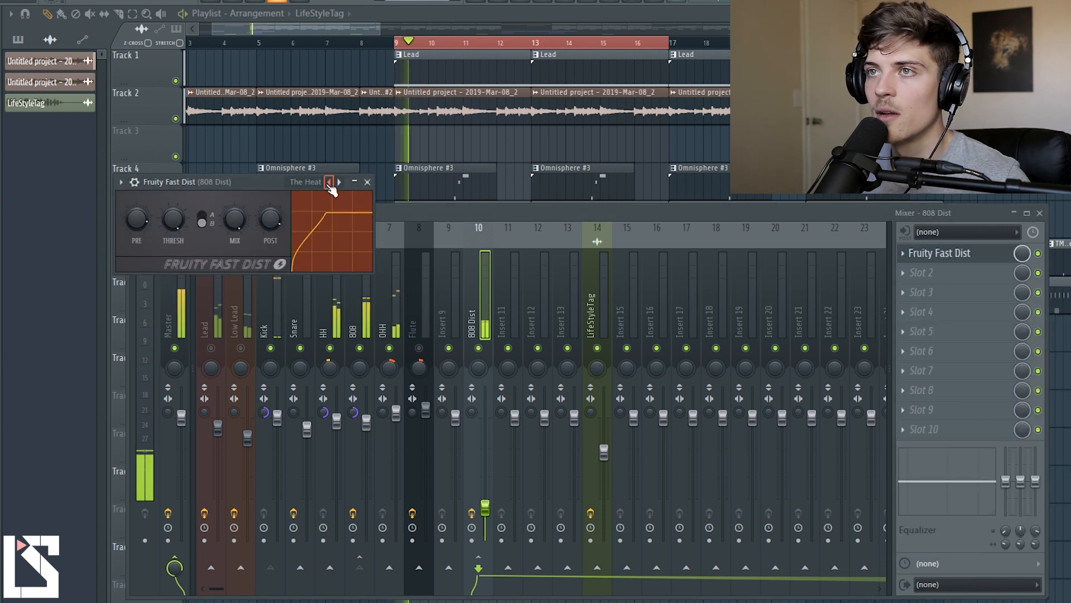
pyautogui.click(329, 182)
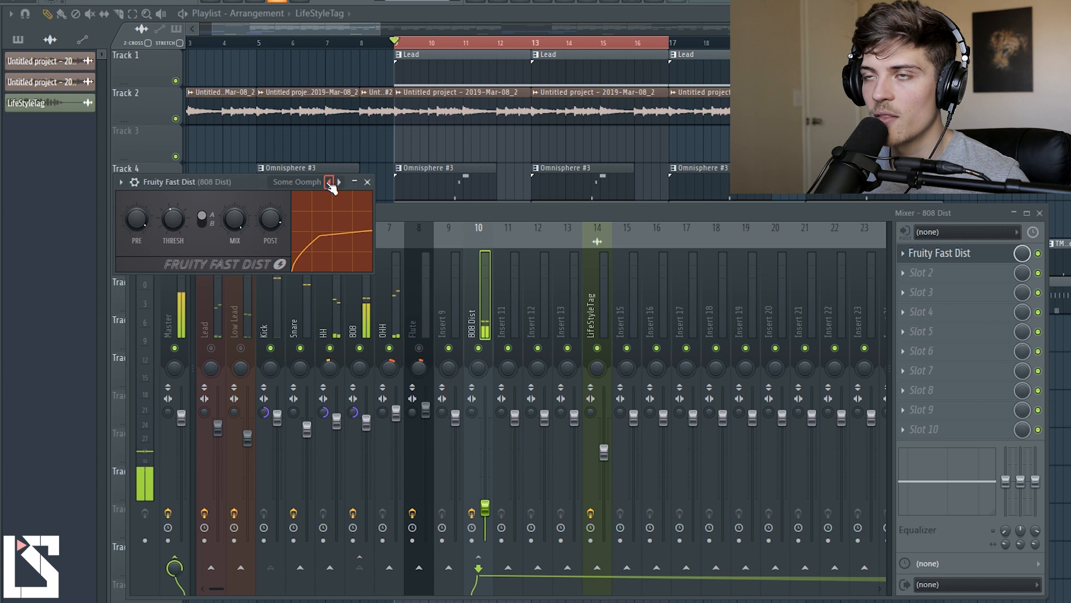
pyautogui.click(329, 182)
pyautogui.click(329, 183)
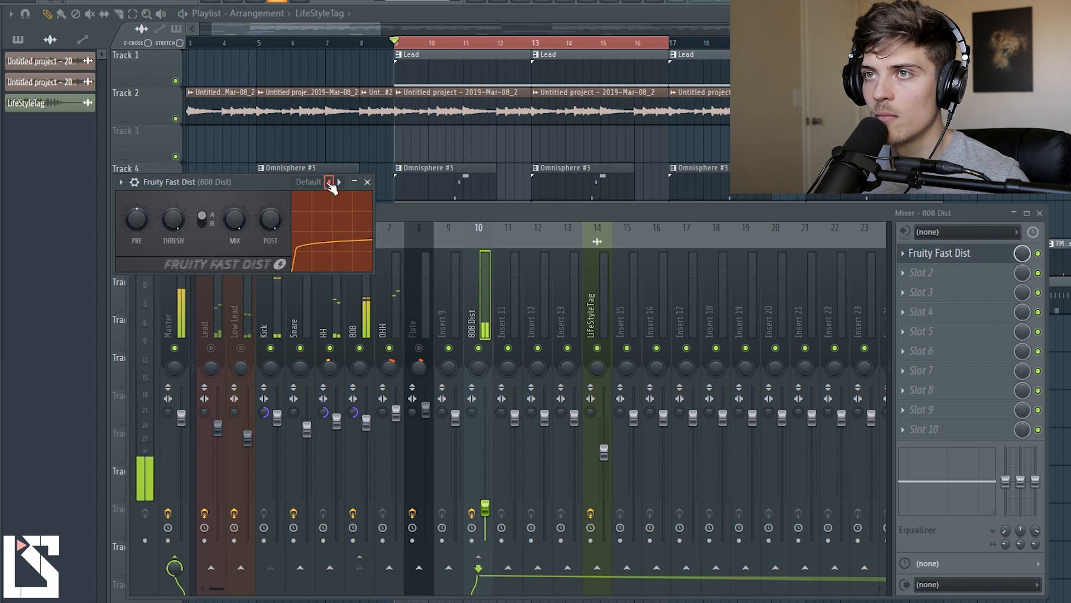
pyautogui.click(367, 183)
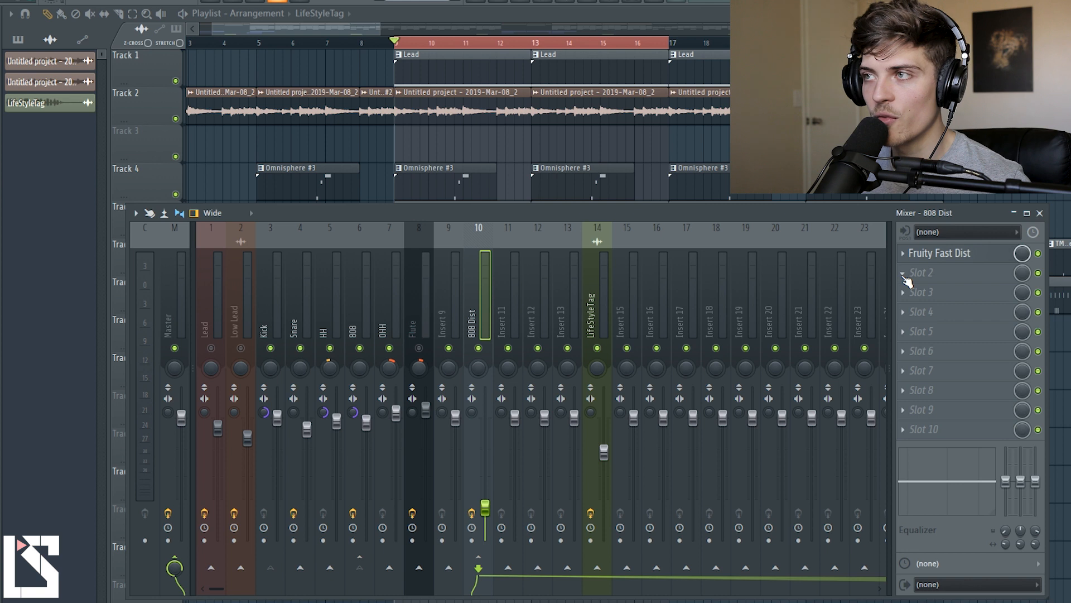
# Load Fruity Parametric EQ 2 into slot 2 of the 808 Dist track and apply its 20hz preset.
pyautogui.click(905, 273)
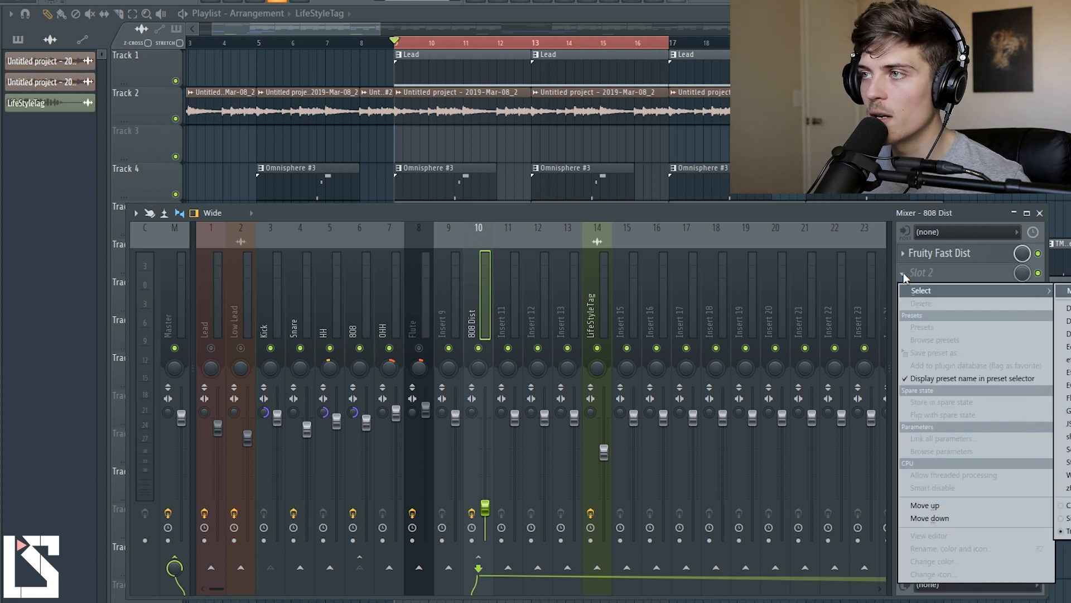
pyautogui.moveTo(921, 291)
pyautogui.moveTo(1063, 385)
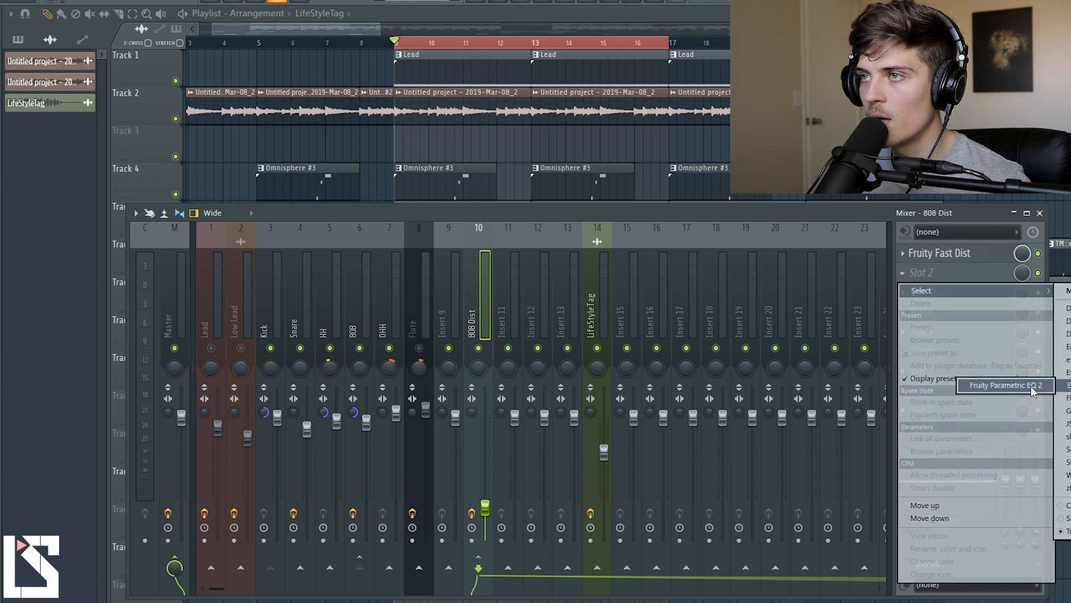
pyautogui.click(994, 386)
pyautogui.click(488, 203)
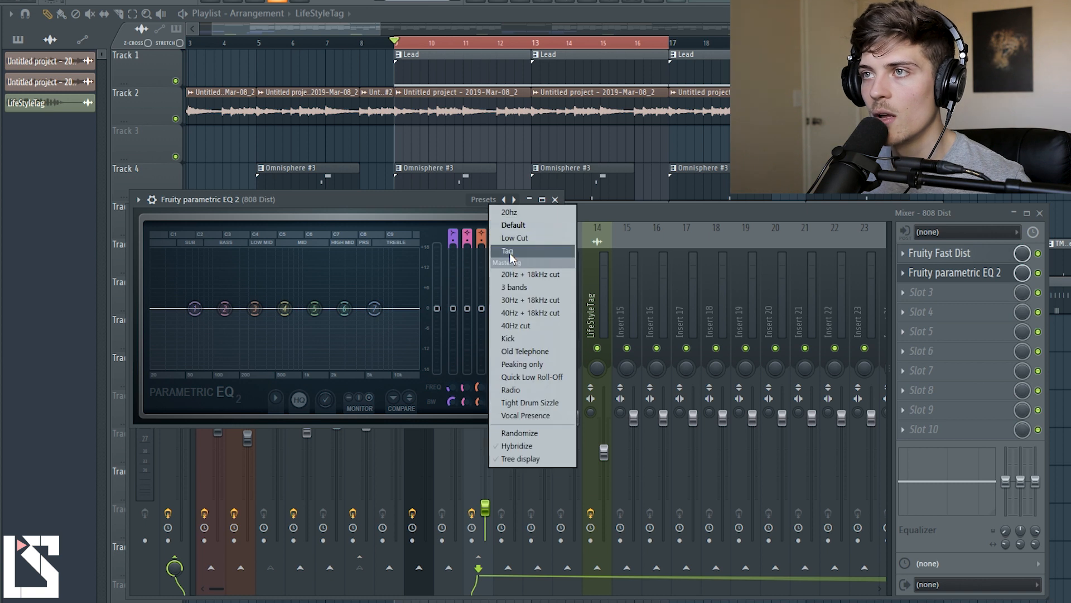
pyautogui.click(524, 221)
# Raise the EQ's band 1 low cut into the high mids, close the EQ, and raise the 808 Dist fader above its default level.
pyautogui.moveTo(152, 308); pyautogui.dragTo(353, 308)
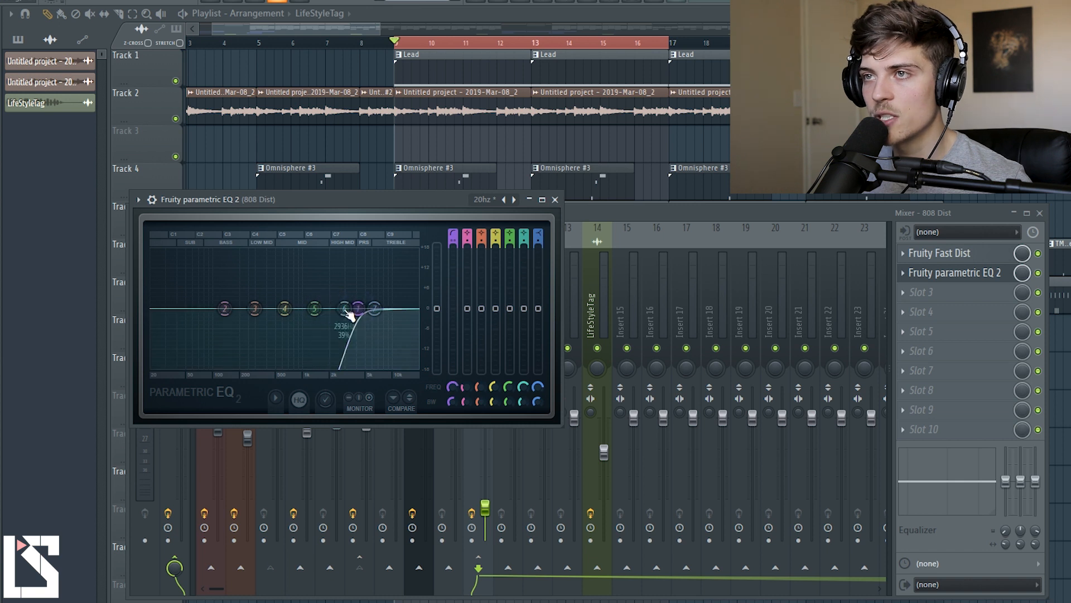
pyautogui.click(556, 199)
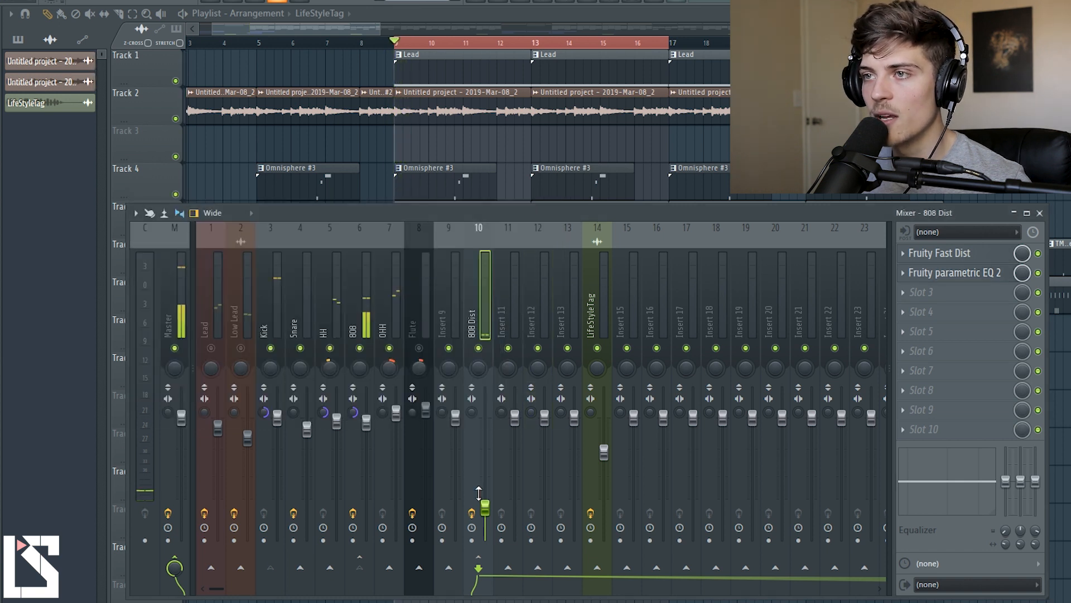
pyautogui.moveTo(485, 452); pyautogui.dragTo(484, 397)
pyautogui.press('space')
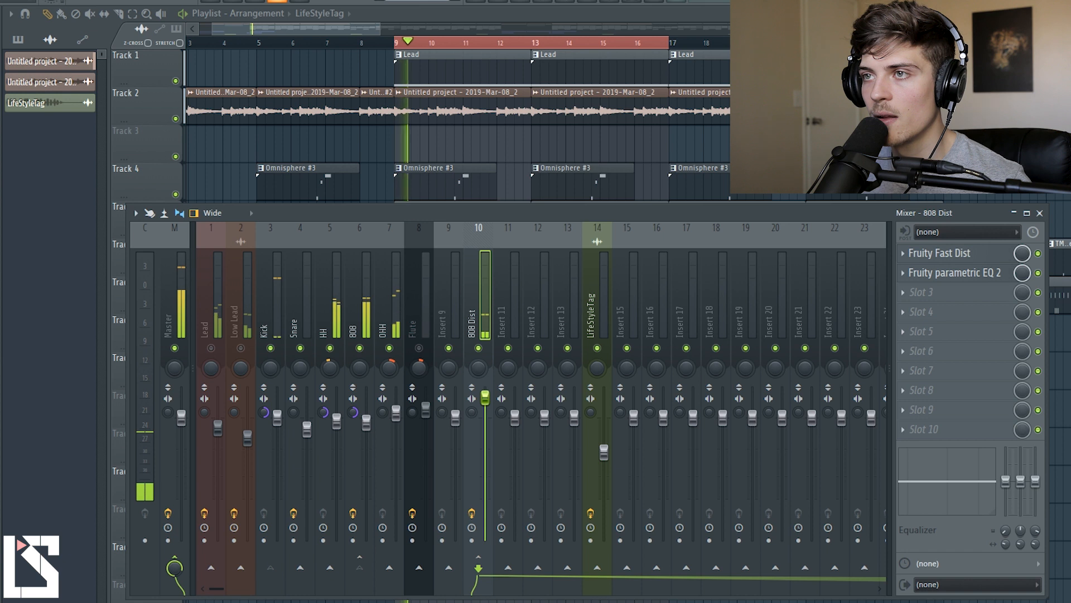
# Turn band 7 of the 808 Dist EQ into a low-pass filter and lower the band 1 low cut to about 400 Hz.
pyautogui.click(979, 276)
pyautogui.moveTo(376, 310); pyautogui.dragTo(389, 338)
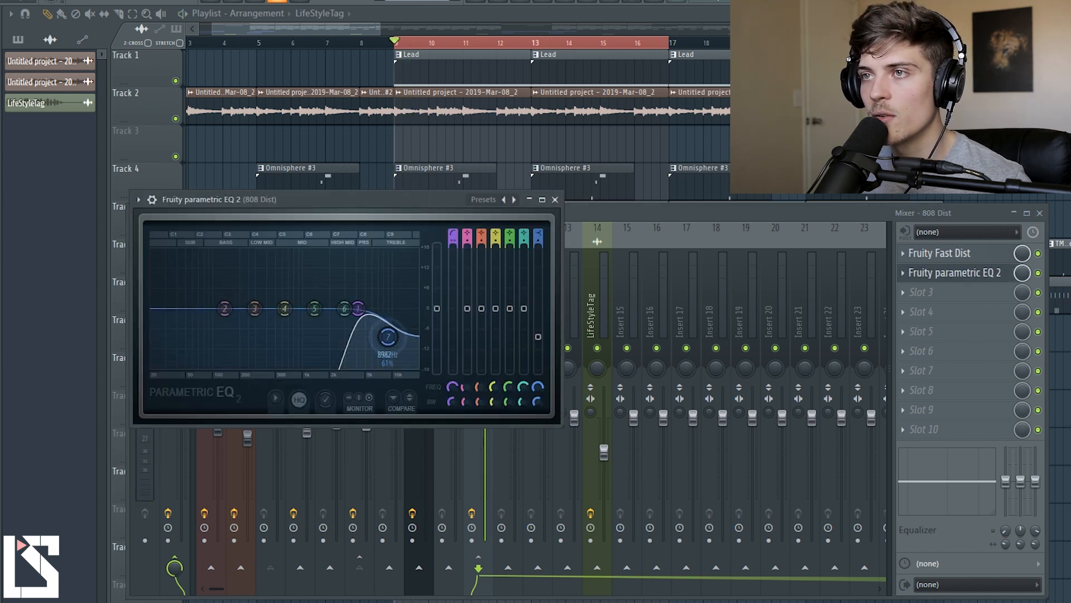
pyautogui.scroll(-6, 537, 234)
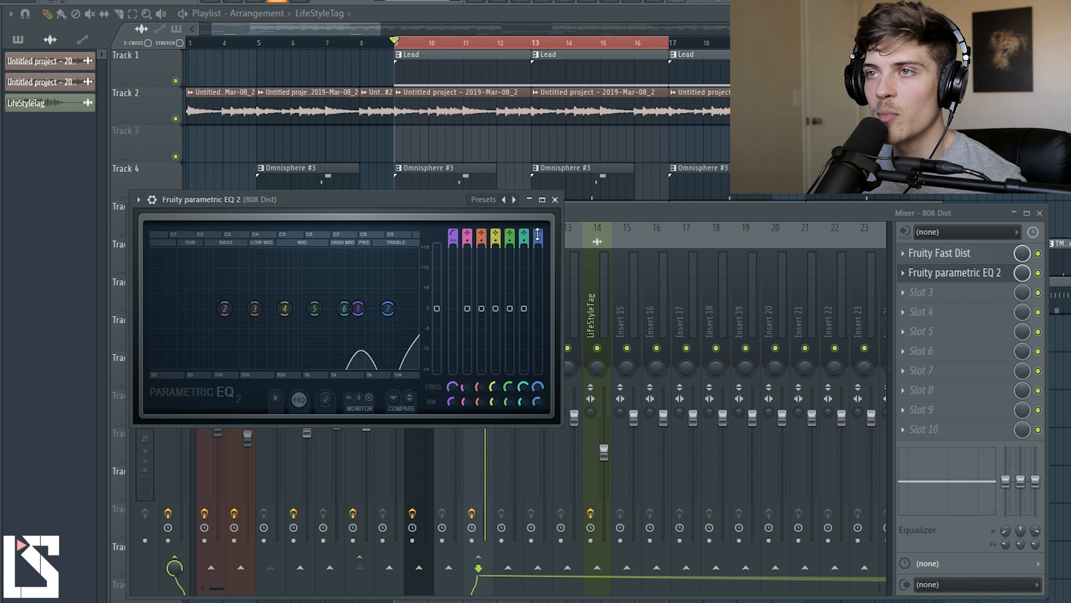
pyautogui.moveTo(390, 307); pyautogui.dragTo(270, 310)
pyautogui.moveTo(354, 310); pyautogui.dragTo(345, 308)
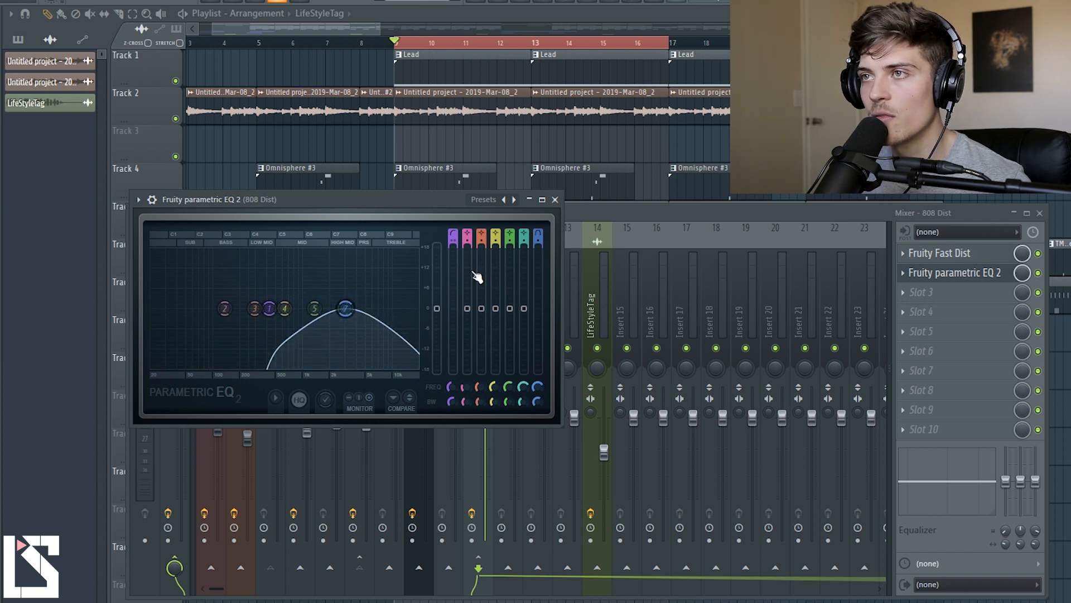
pyautogui.scroll(-2, 536, 236)
pyautogui.scroll(1, 537, 236)
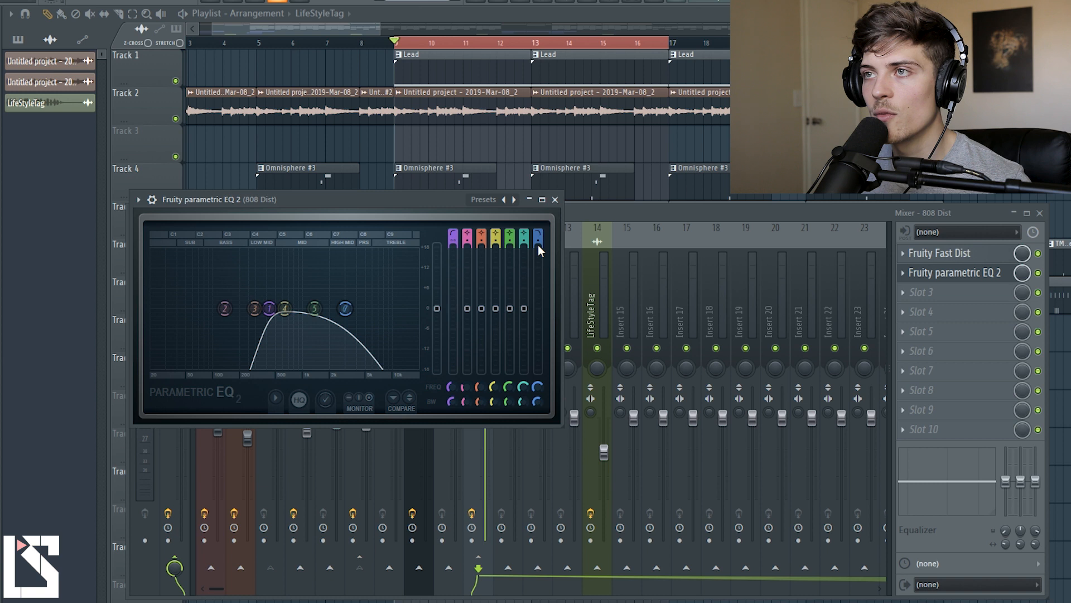
# Move the EQ's low cut to just above 1 kHz and its low-pass to about 8 kHz, audition the result and close the EQ.
pyautogui.moveTo(346, 308); pyautogui.dragTo(384, 308)
pyautogui.moveTo(269, 308); pyautogui.dragTo(297, 308)
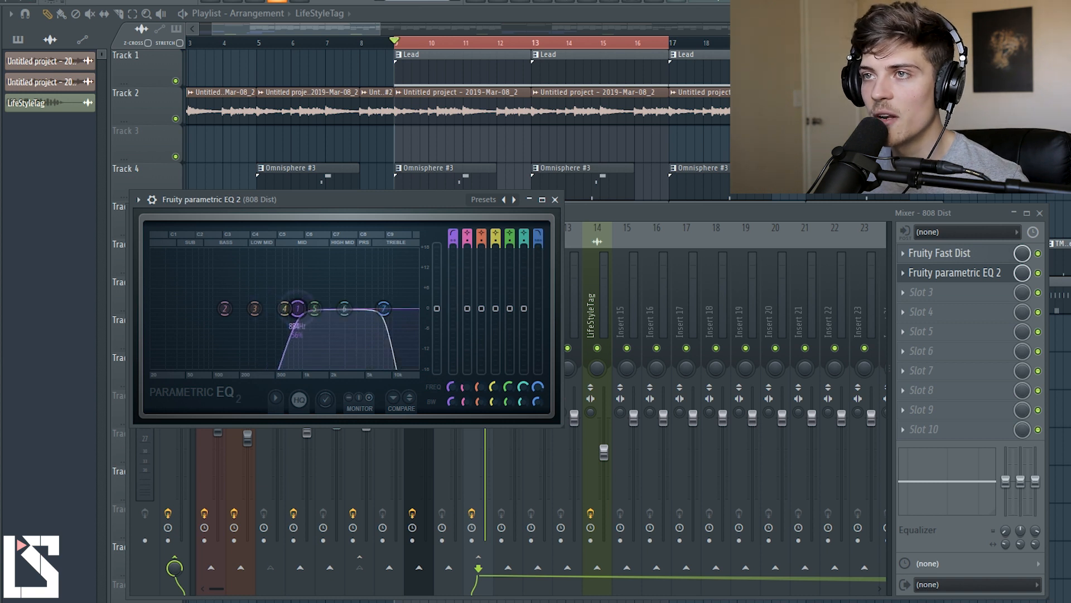
pyautogui.moveTo(384, 308); pyautogui.dragTo(389, 308)
pyautogui.moveTo(299, 308); pyautogui.dragTo(313, 308)
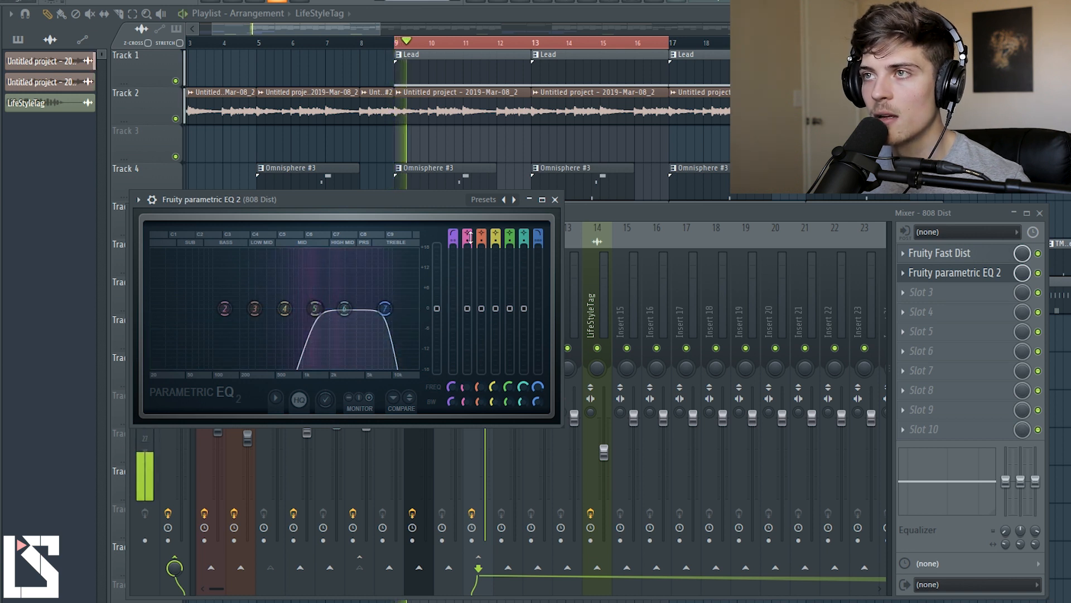
pyautogui.click(555, 199)
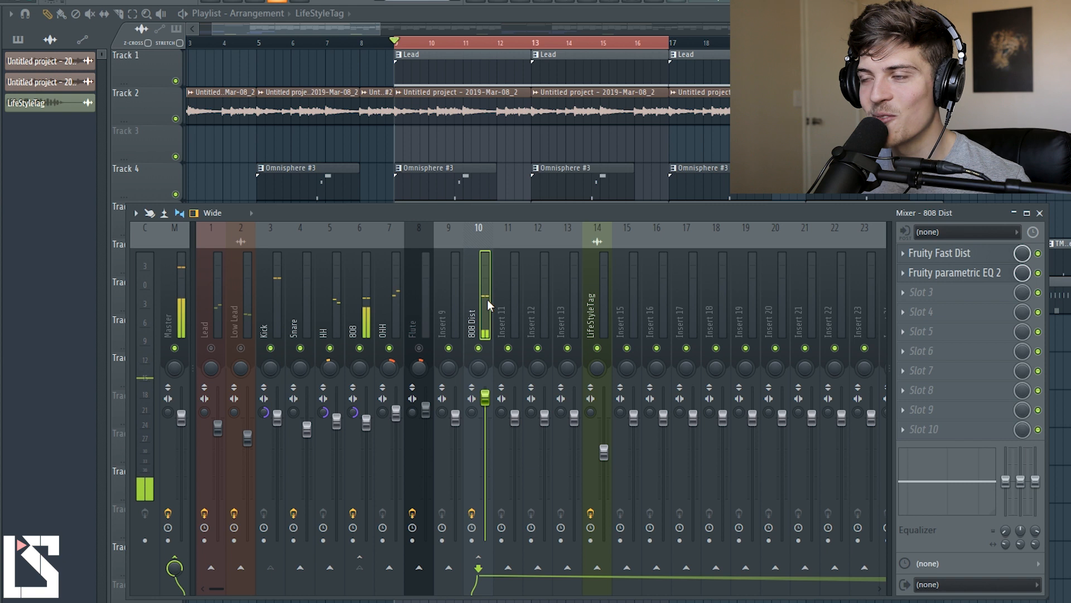
# Load the L1 limiter Stereo into slot 3 of the 808 Dist track.
pyautogui.click(932, 293)
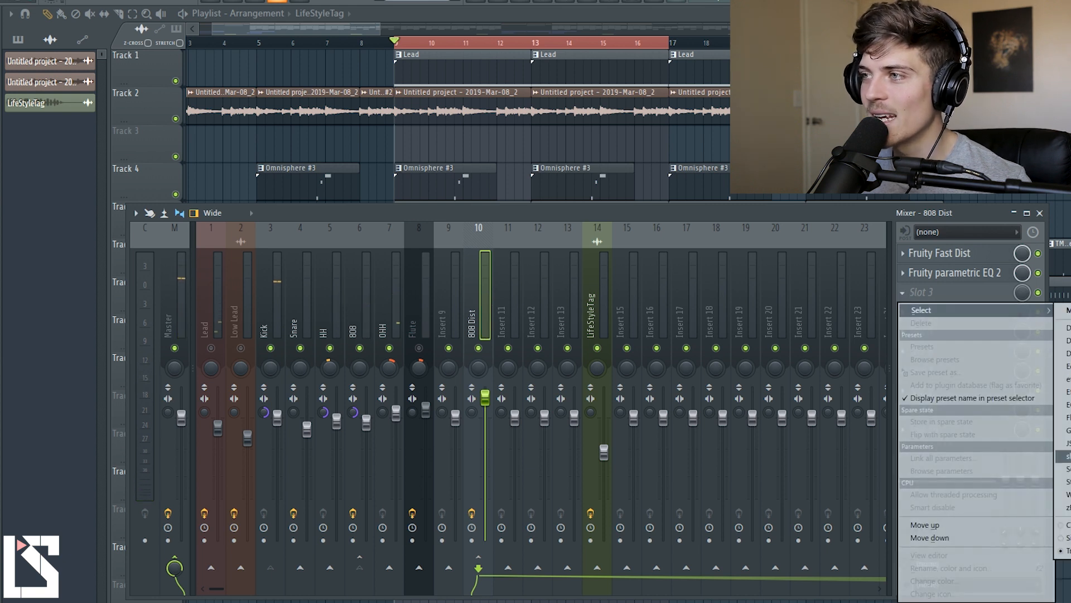
pyautogui.moveTo(1063, 482)
pyautogui.click(976, 533)
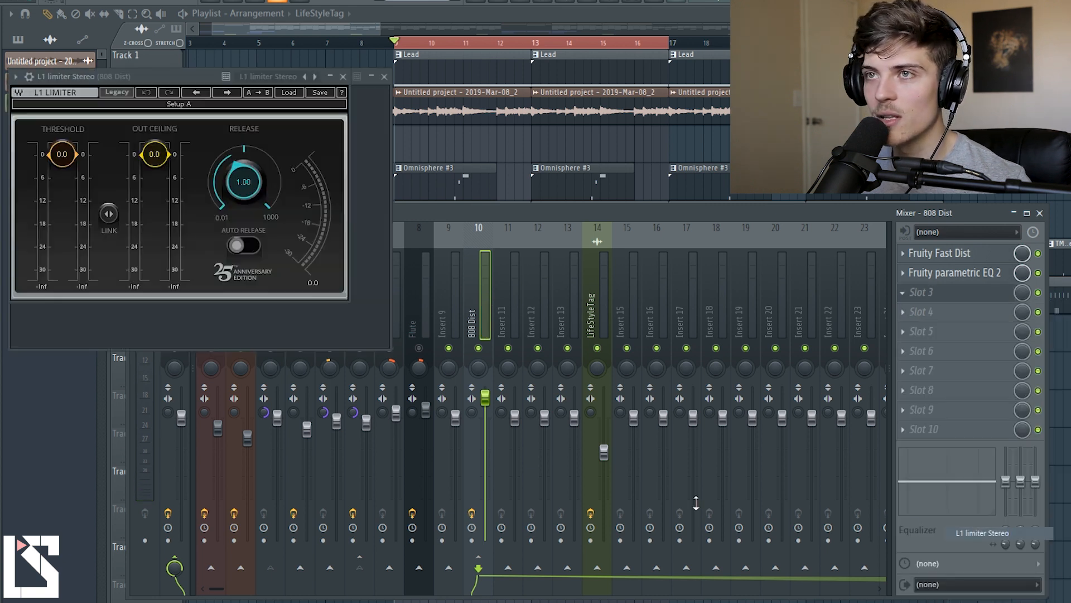
# Lower the L1 limiter's linked threshold and output ceiling together to -24.1 on the 808 Dist track during playback.
pyautogui.moveTo(108, 213); pyautogui.dragTo(108, 280)
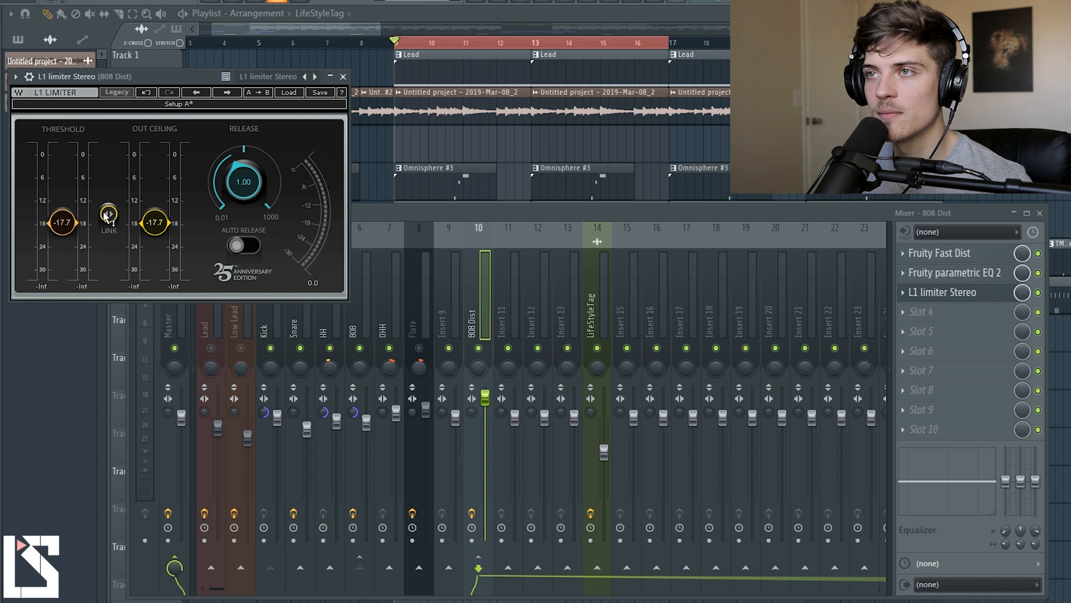
pyautogui.press('space')
pyautogui.moveTo(108, 214); pyautogui.dragTo(108, 239)
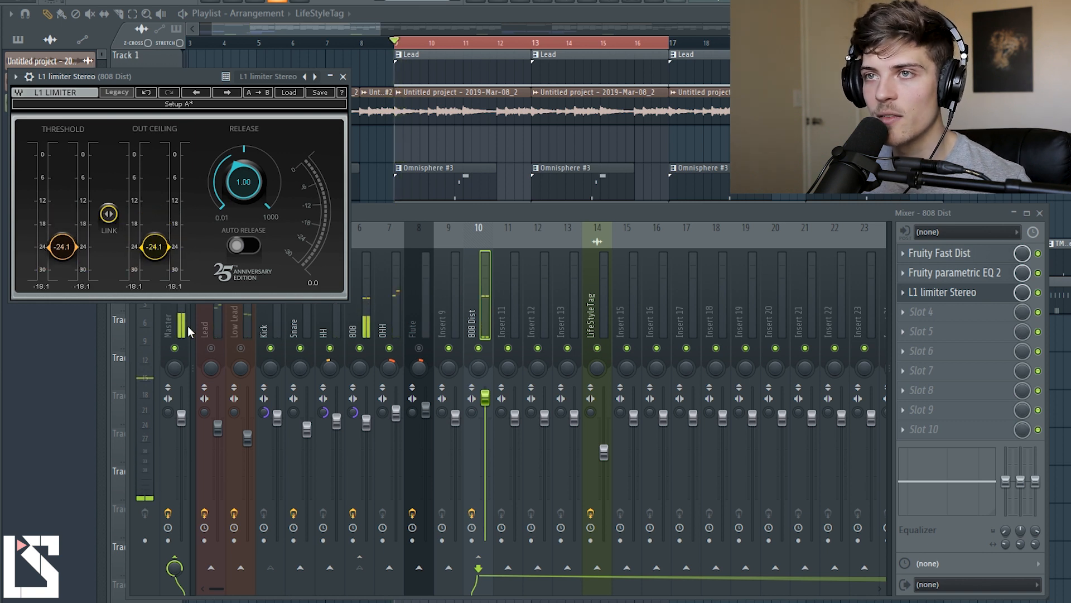
# Raise only the L1 limiter's output ceiling to -19.4, compare the sound with the limiter bypassed, and close its window.
pyautogui.click(484, 329)
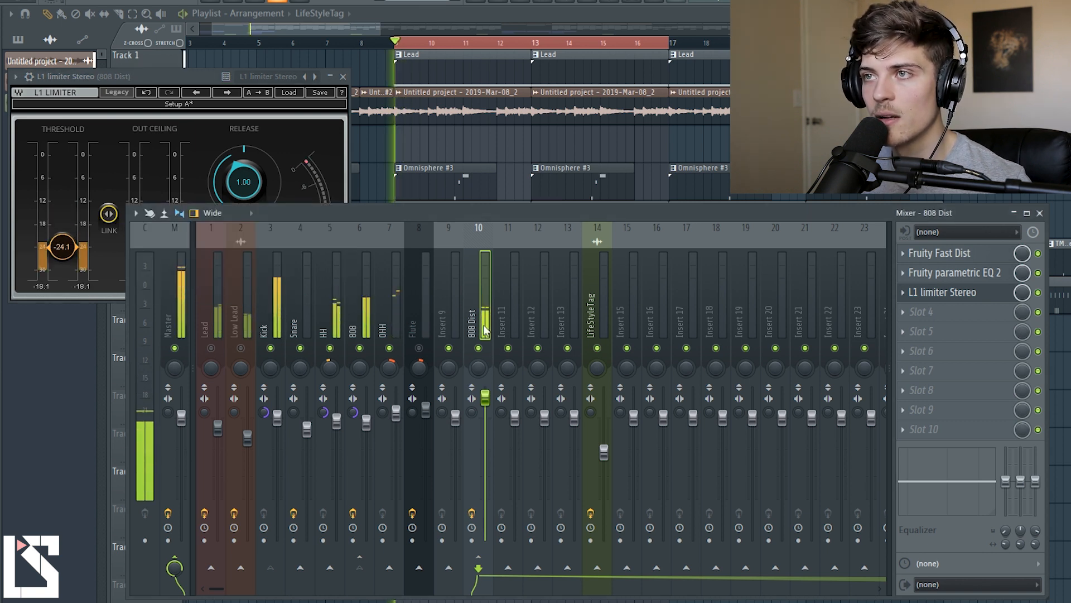
pyautogui.click(121, 229)
pyautogui.moveTo(155, 246); pyautogui.dragTo(154, 229)
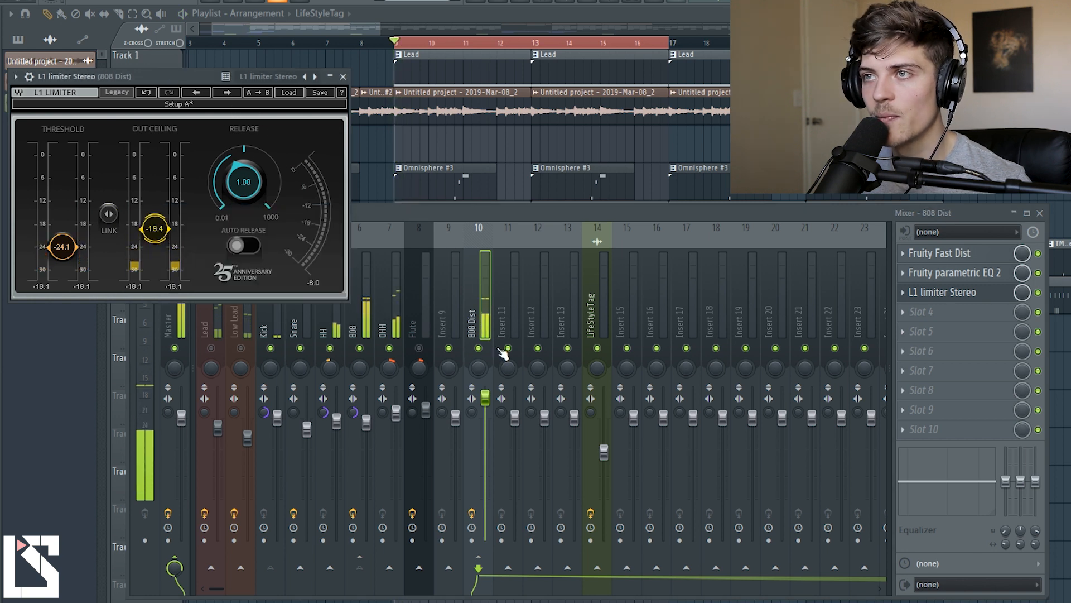
pyautogui.click(810, 319)
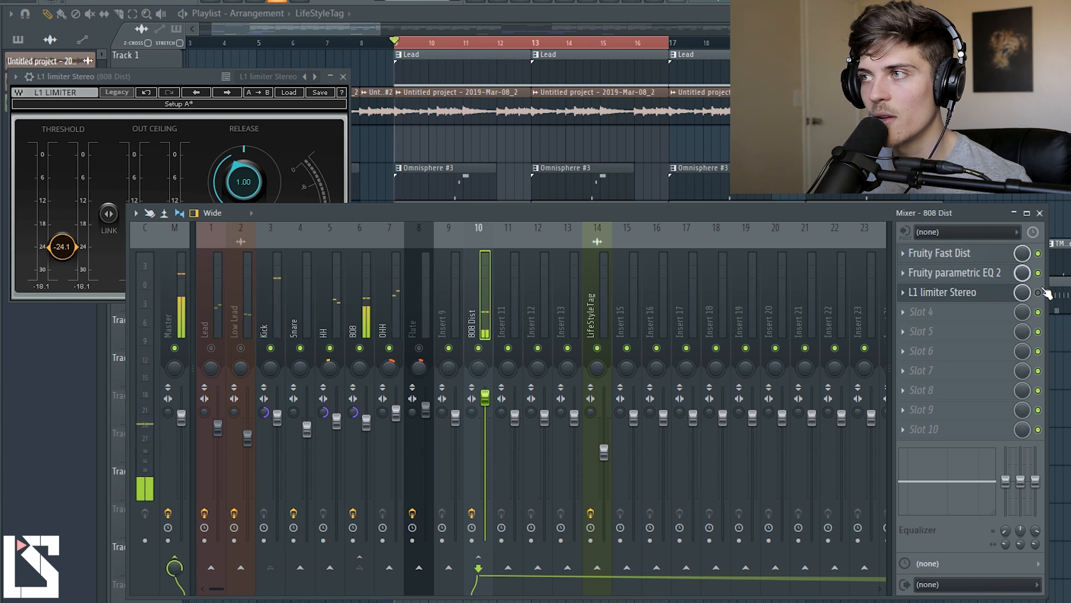
pyautogui.click(343, 76)
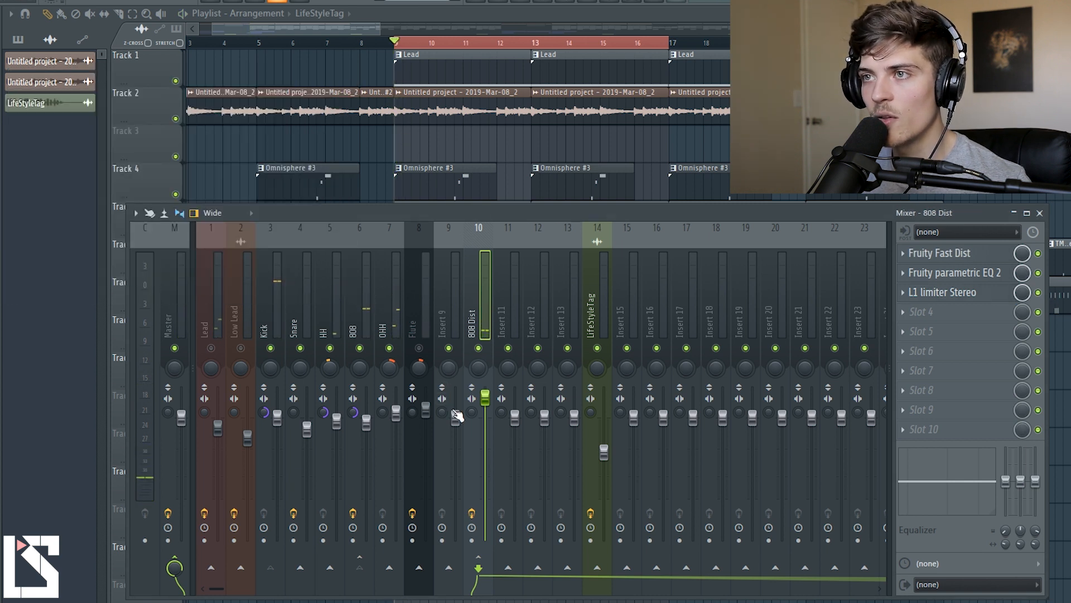
# Pull the 808 Dist fader down fully, raise it slightly during playback, and compare the 808 and 808 Dist tracks.
pyautogui.press('space')
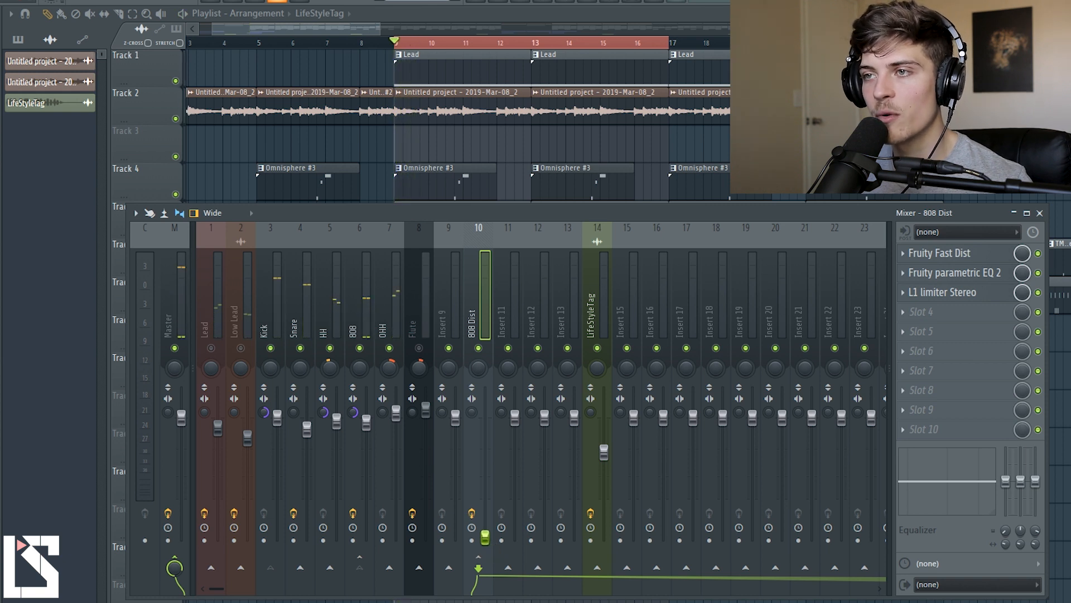
pyautogui.press('space')
pyautogui.moveTo(489, 522); pyautogui.dragTo(485, 502)
pyautogui.press('space')
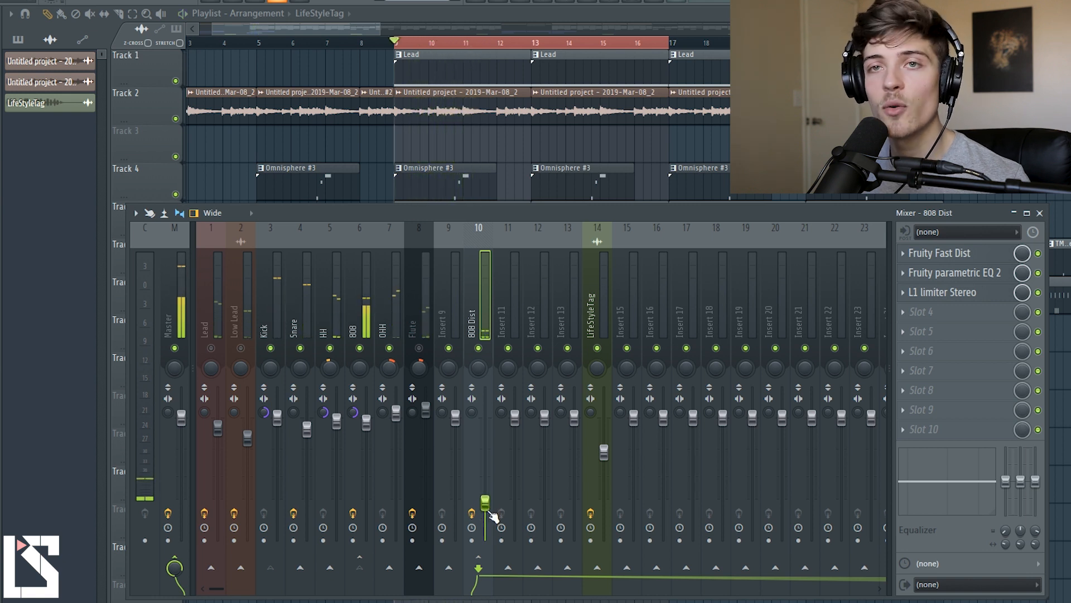
pyautogui.click(360, 298)
pyautogui.click(484, 316)
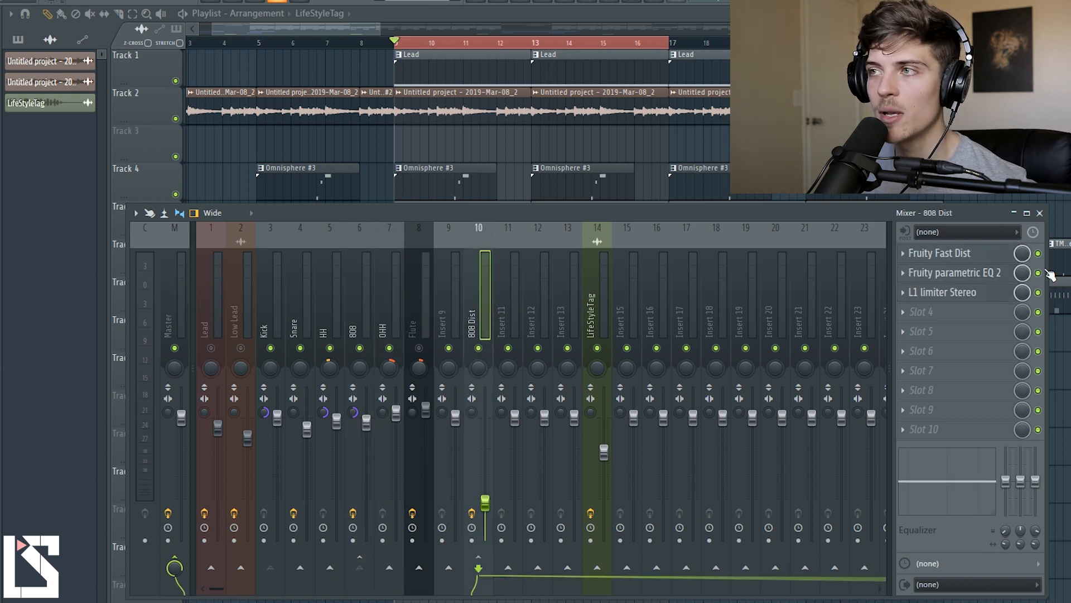
# Review the 808 Dist EQ curve, then bring the track's fader up slightly from silence while the mix plays.
pyautogui.click(983, 273)
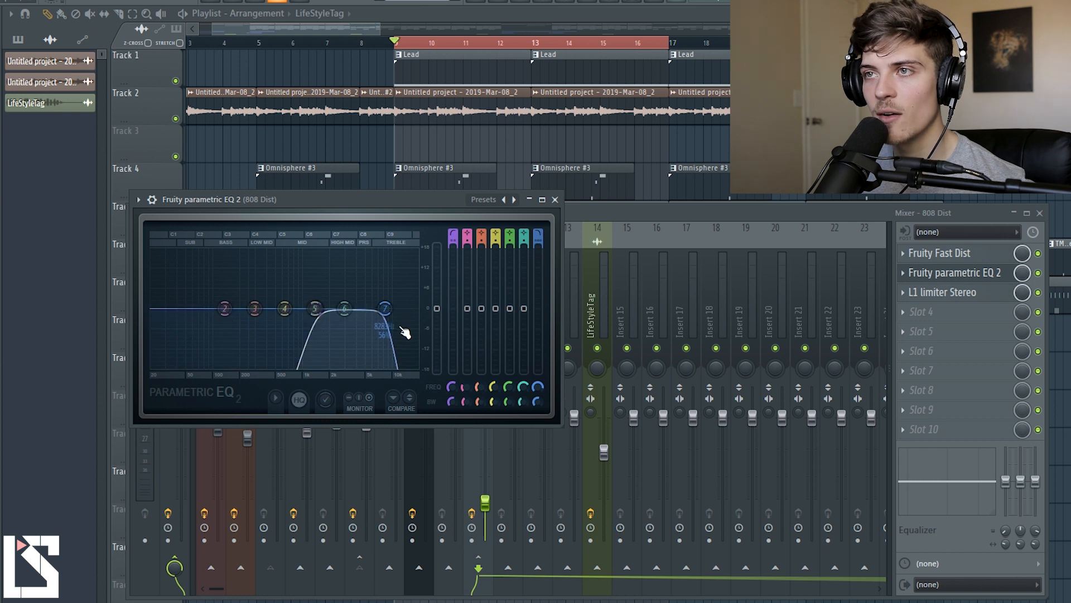
pyautogui.click(554, 200)
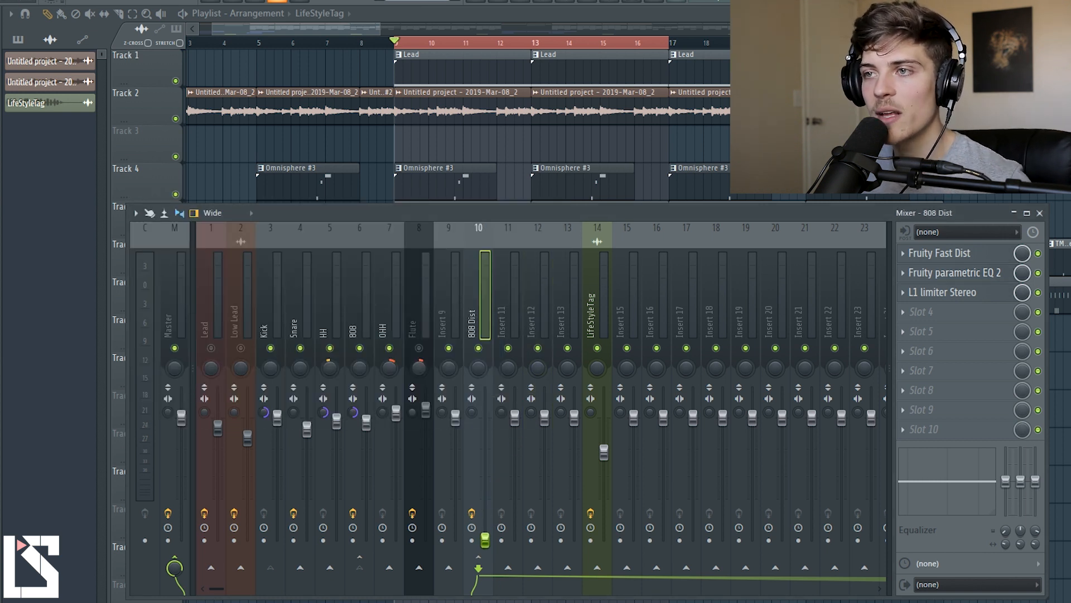
pyautogui.press('space')
pyautogui.moveTo(487, 530); pyautogui.dragTo(488, 509)
pyautogui.press('space')
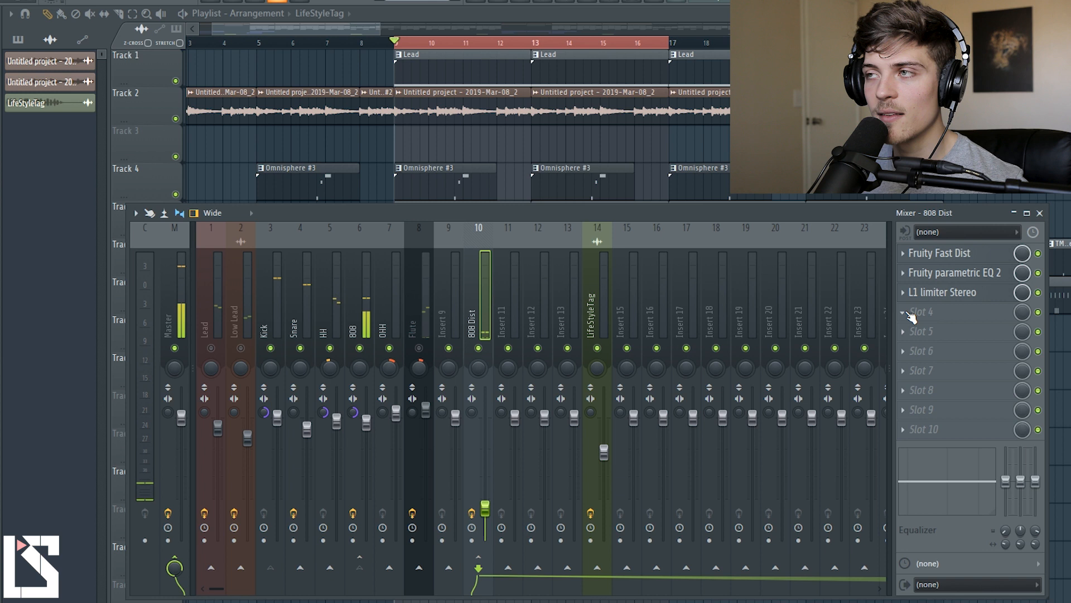
# Recheck the 808 Dist EQ, load Fruity Reeverb 2 into slot 4, and increase the reverb's room size and wet level.
pyautogui.click(943, 271)
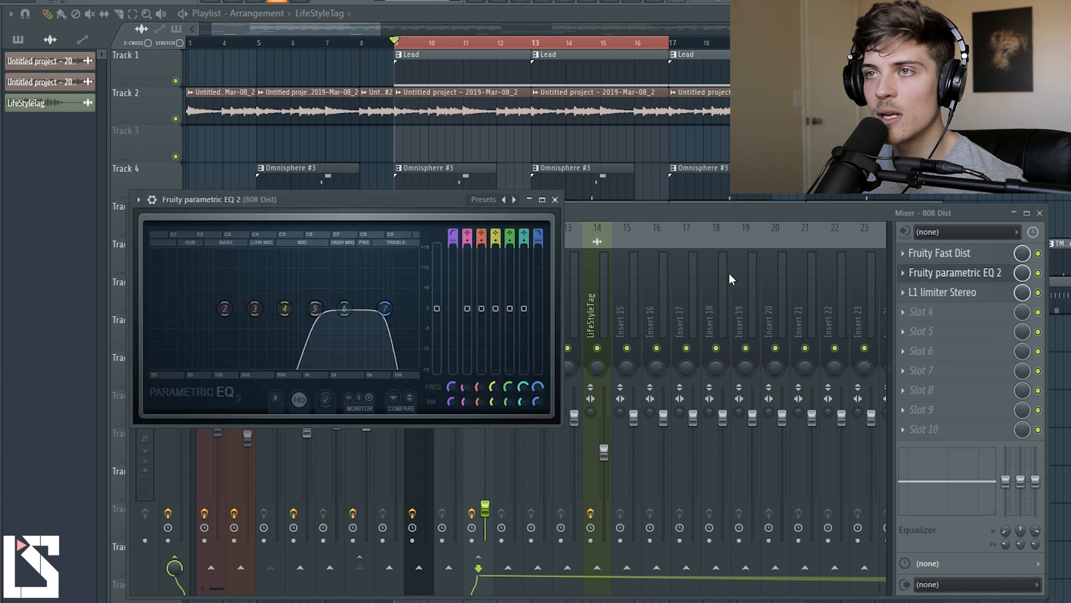
pyautogui.click(555, 199)
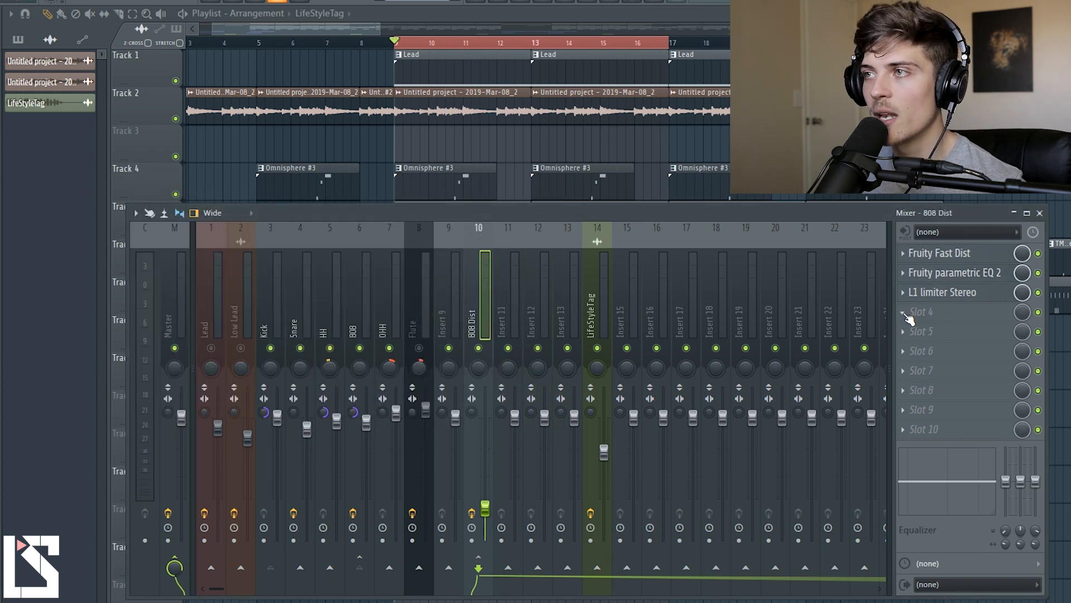
pyautogui.click(904, 314)
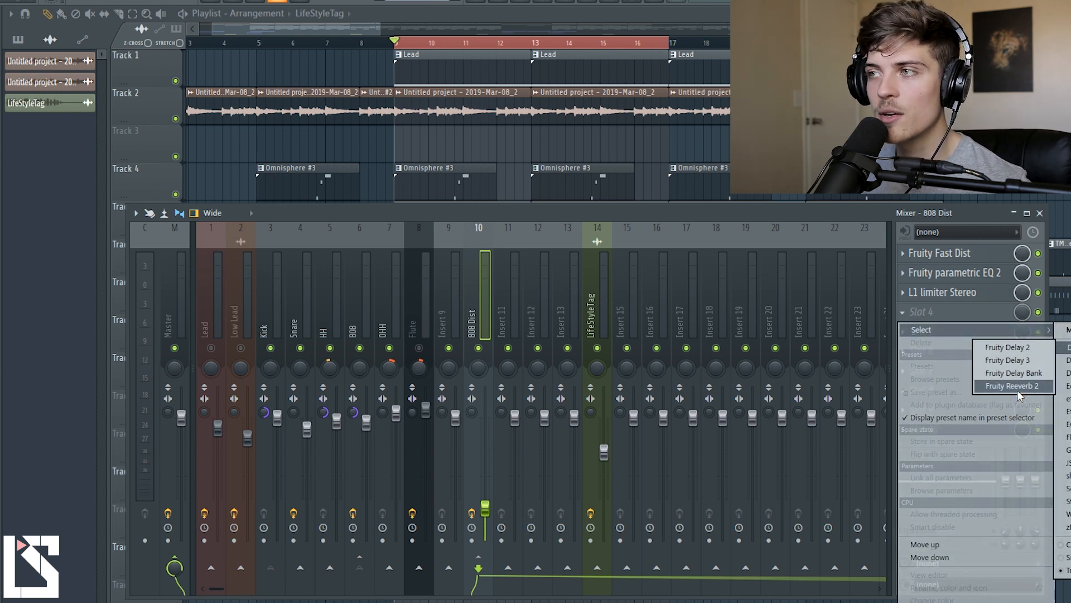
pyautogui.click(1013, 387)
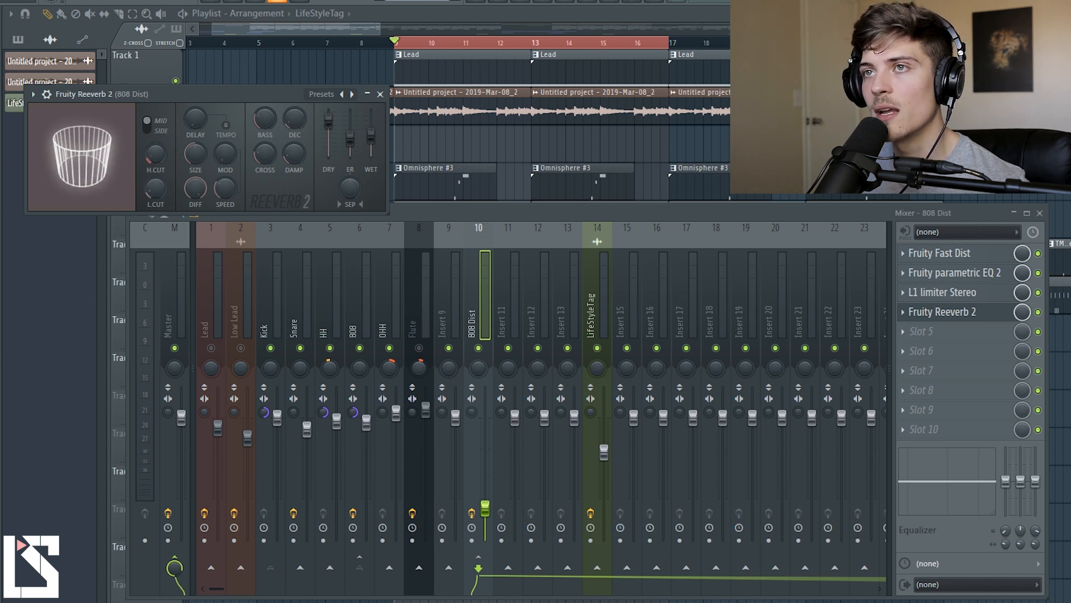
pyautogui.moveTo(197, 159); pyautogui.dragTo(203, 159)
pyautogui.moveTo(371, 135); pyautogui.dragTo(371, 128)
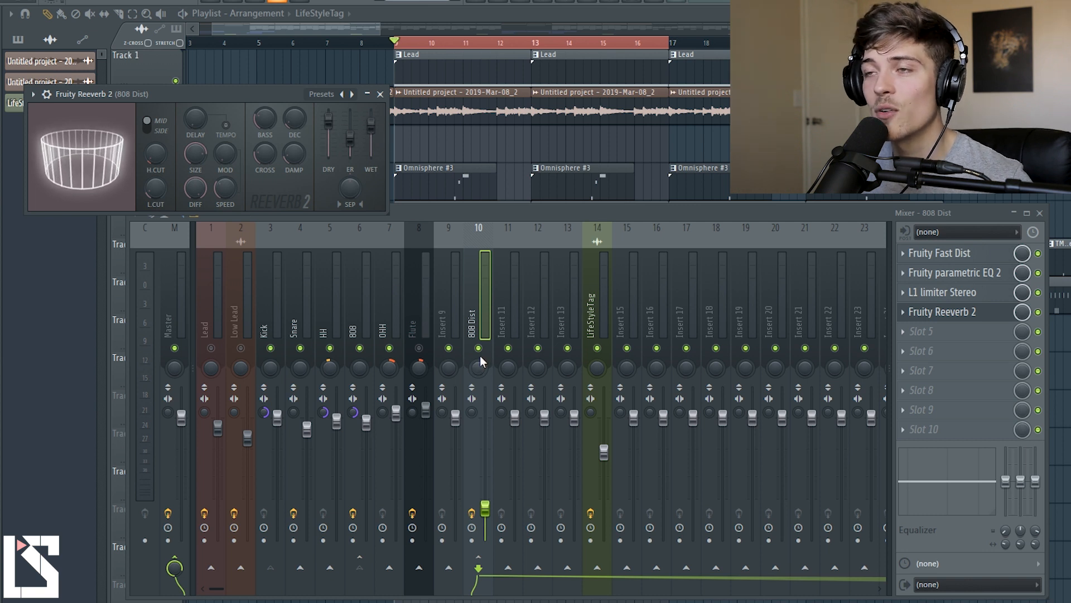
# Raise the 808 Dist fader to the default level and audition the reverb in the mix.
pyautogui.moveTo(484, 506); pyautogui.dragTo(458, 474)
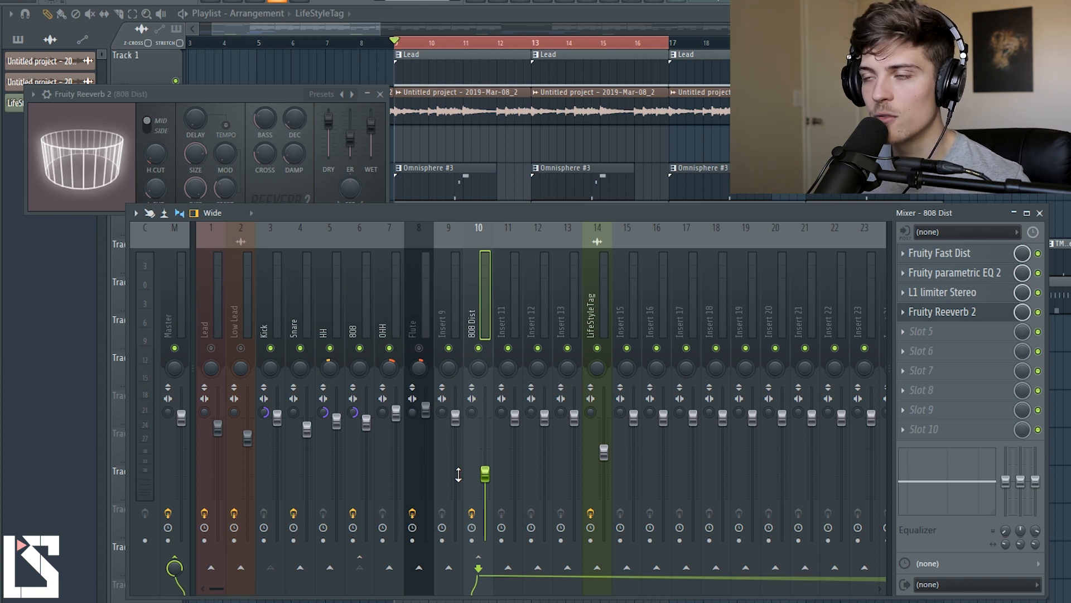
pyautogui.press('space')
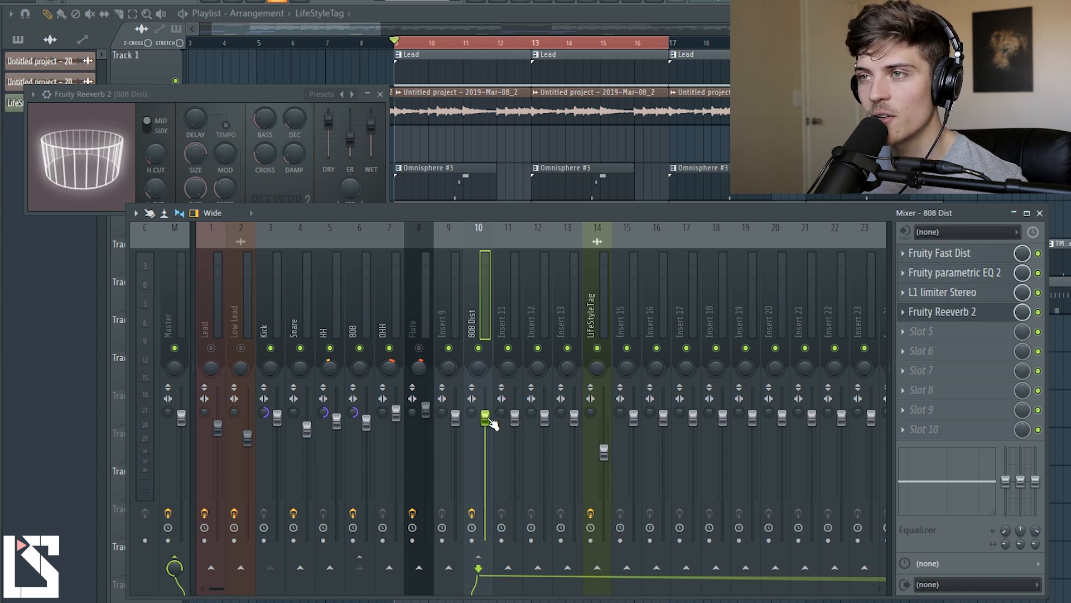
pyautogui.press('space')
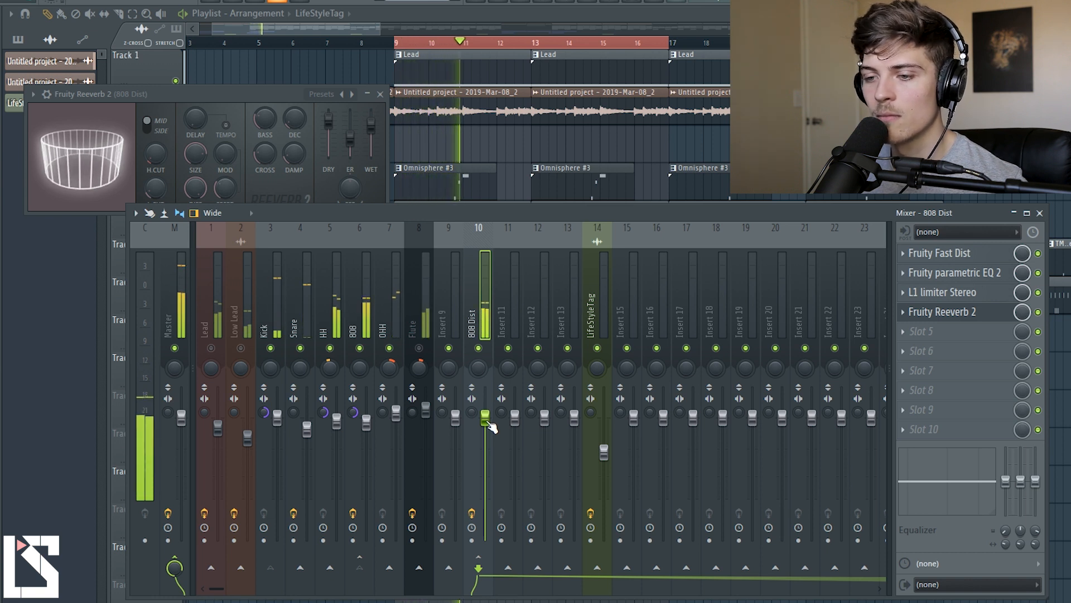
pyautogui.press('space')
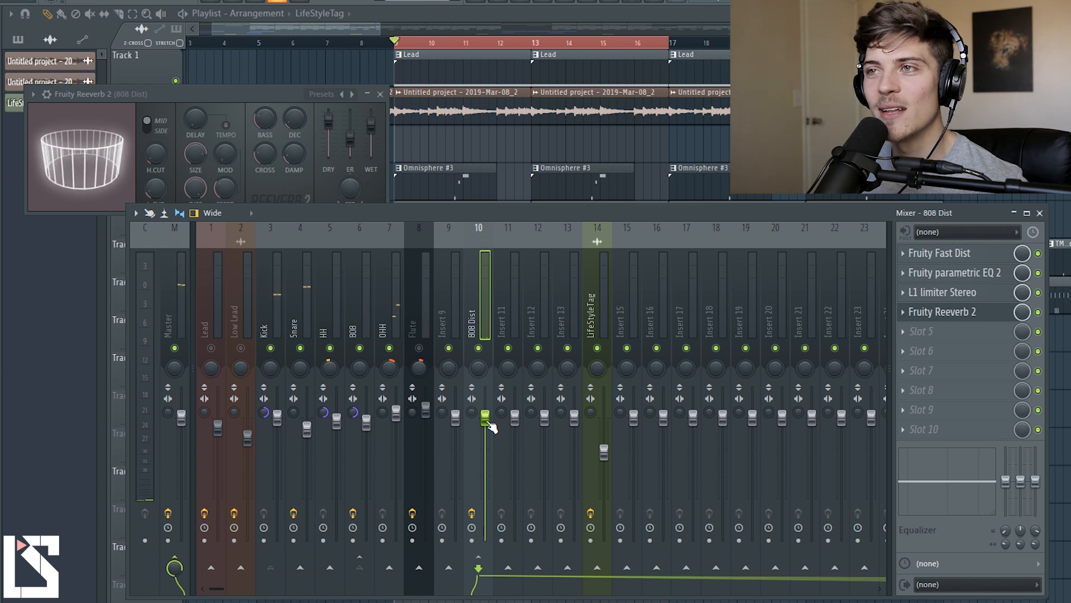
# Try Fruity Reeverb 2 in slot 4 of the main 808 track, audition it, and remove it again.
pyautogui.click(354, 318)
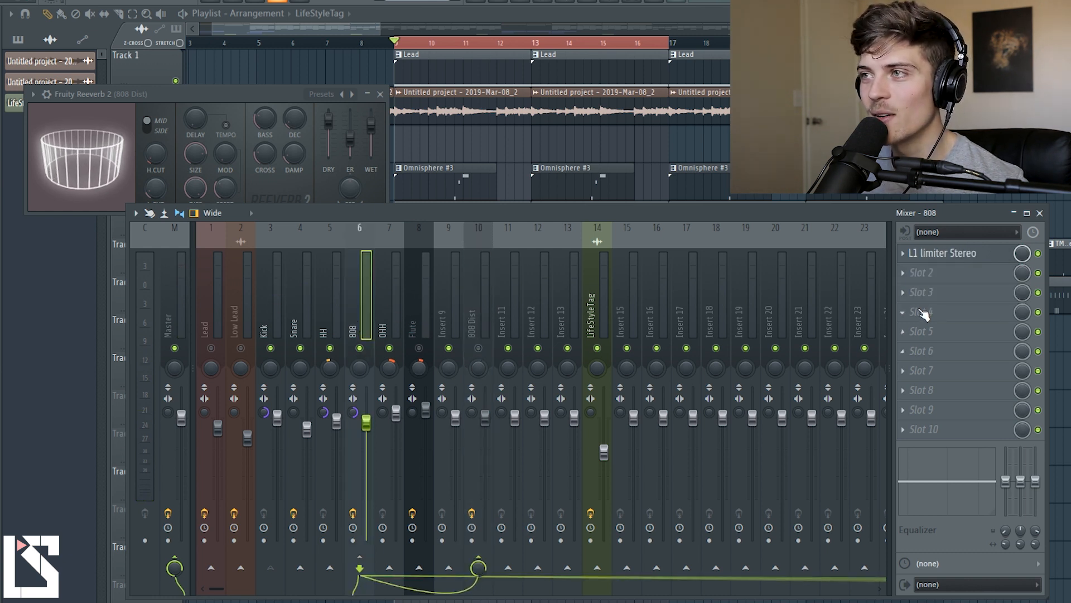
pyautogui.click(902, 312)
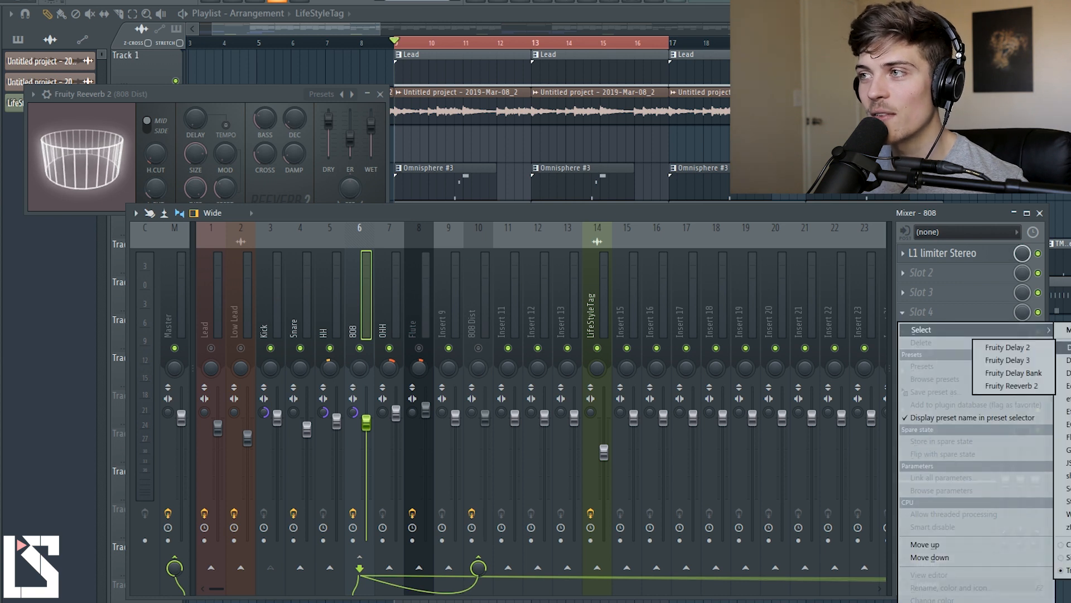
pyautogui.click(991, 385)
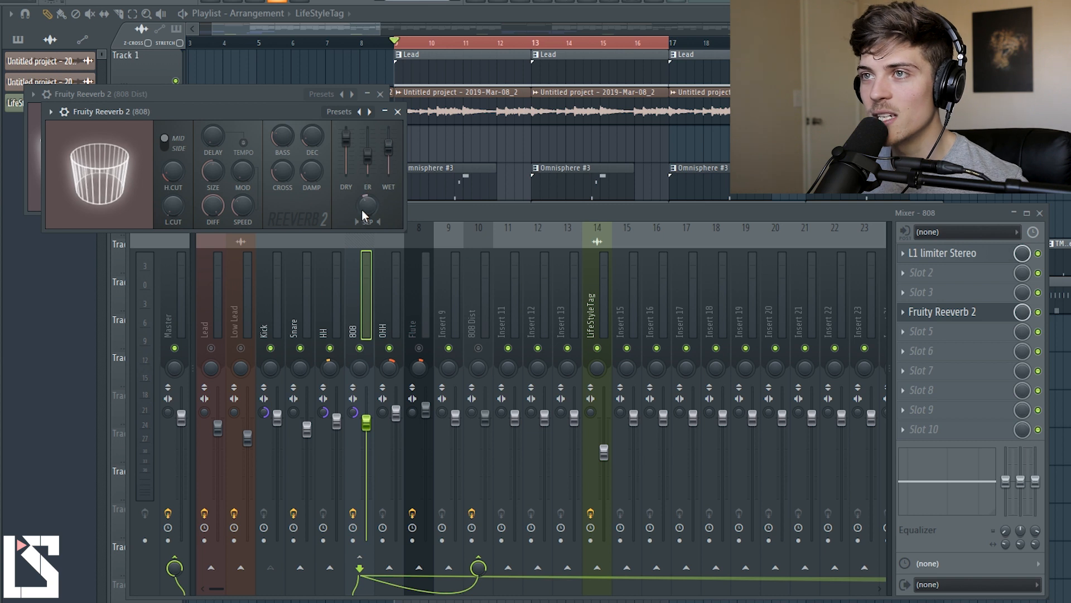
pyautogui.press('space')
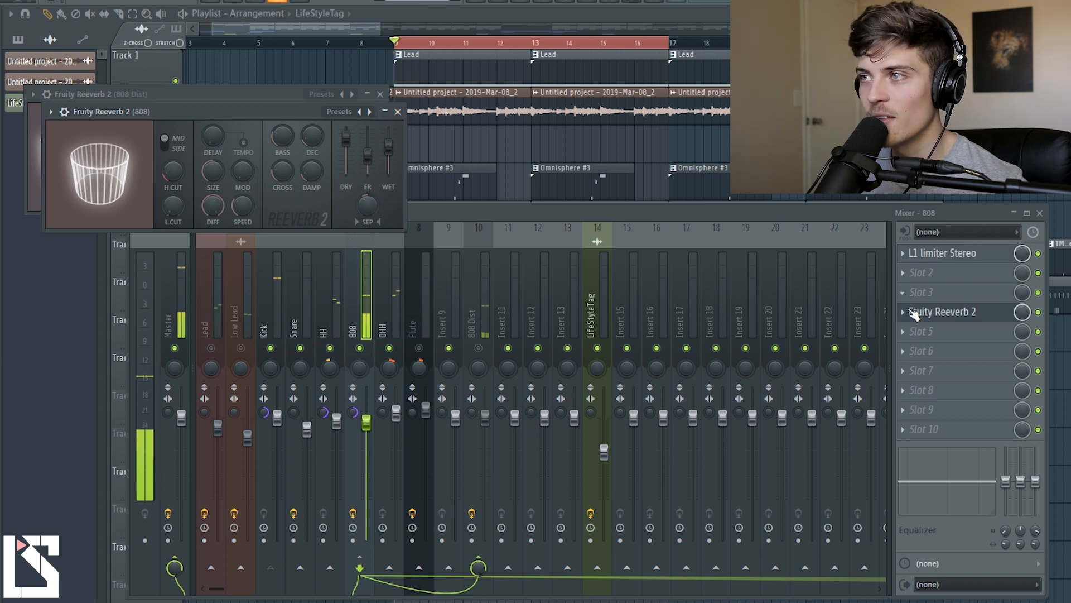
pyautogui.click(914, 314)
pyautogui.click(924, 345)
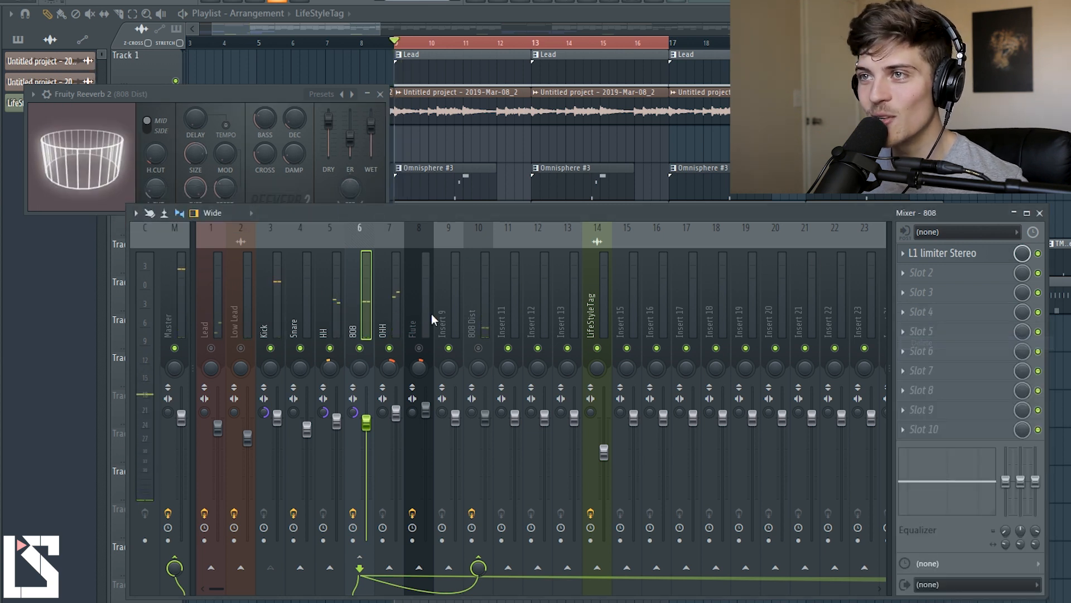
# Return to the 808 Dist track, close its reverb window, and examine the low-cut and low-pass curve in its EQ.
pyautogui.click(474, 321)
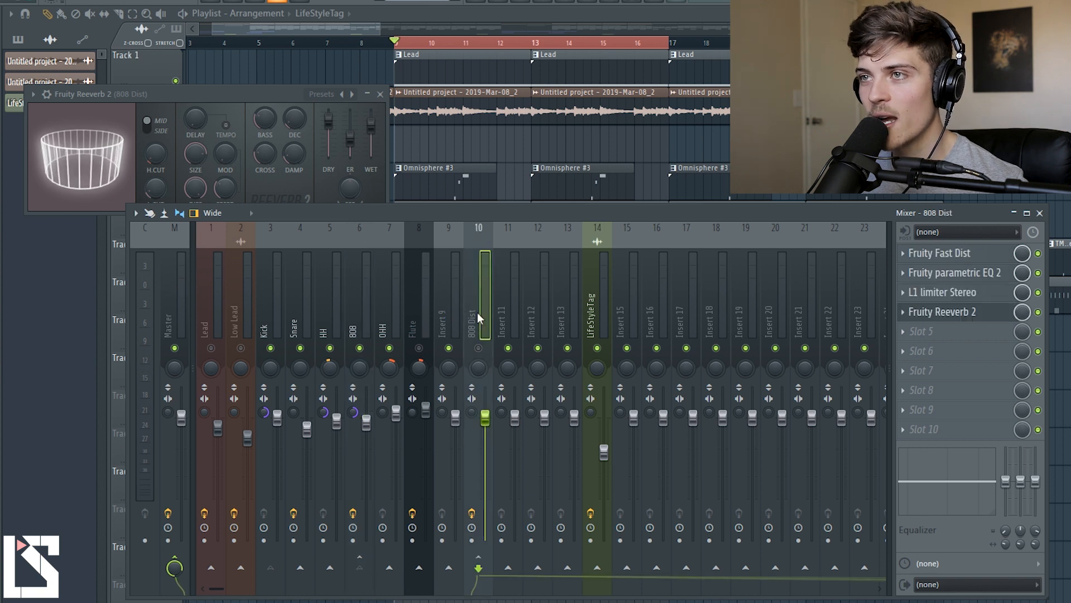
pyautogui.click(381, 93)
pyautogui.click(957, 273)
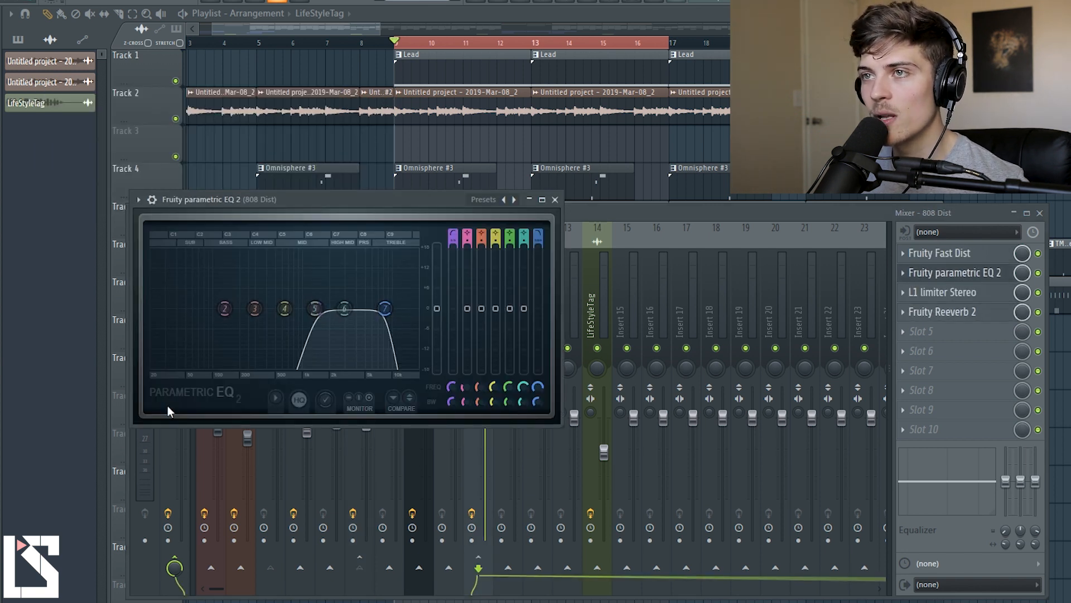
pyautogui.click(555, 199)
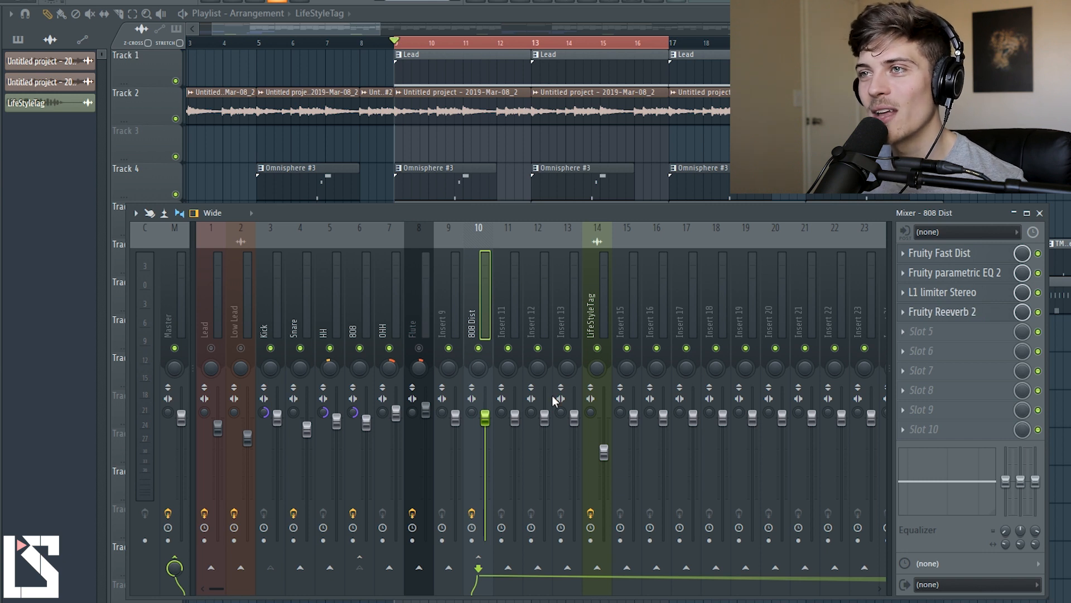
# Lower the 808 Dist fader to near the bottom of its range while the drums and 808 play.
pyautogui.press('space')
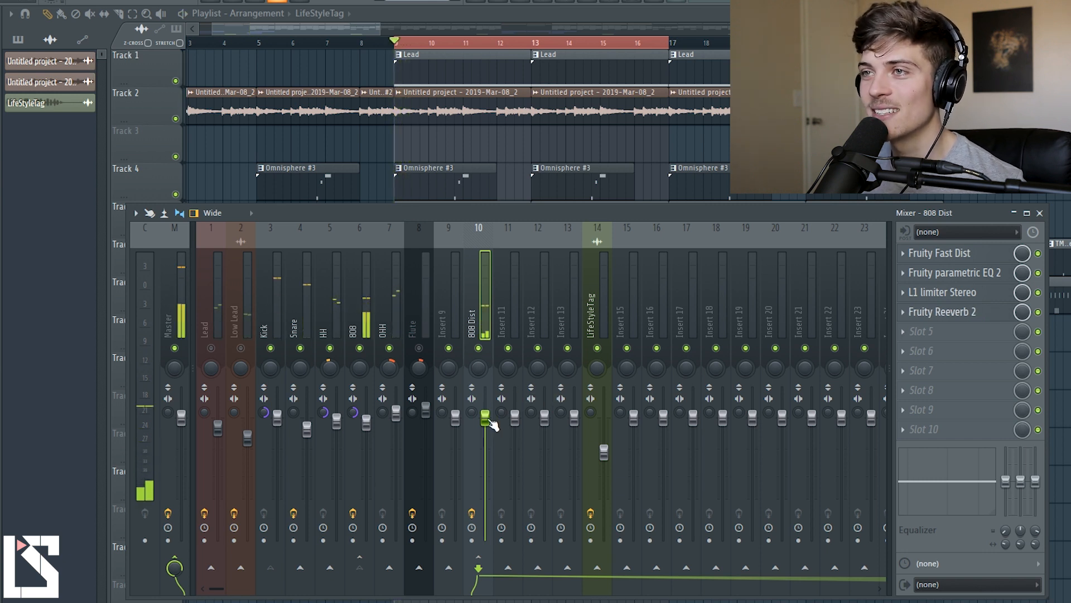
pyautogui.moveTo(491, 424); pyautogui.dragTo(491, 510)
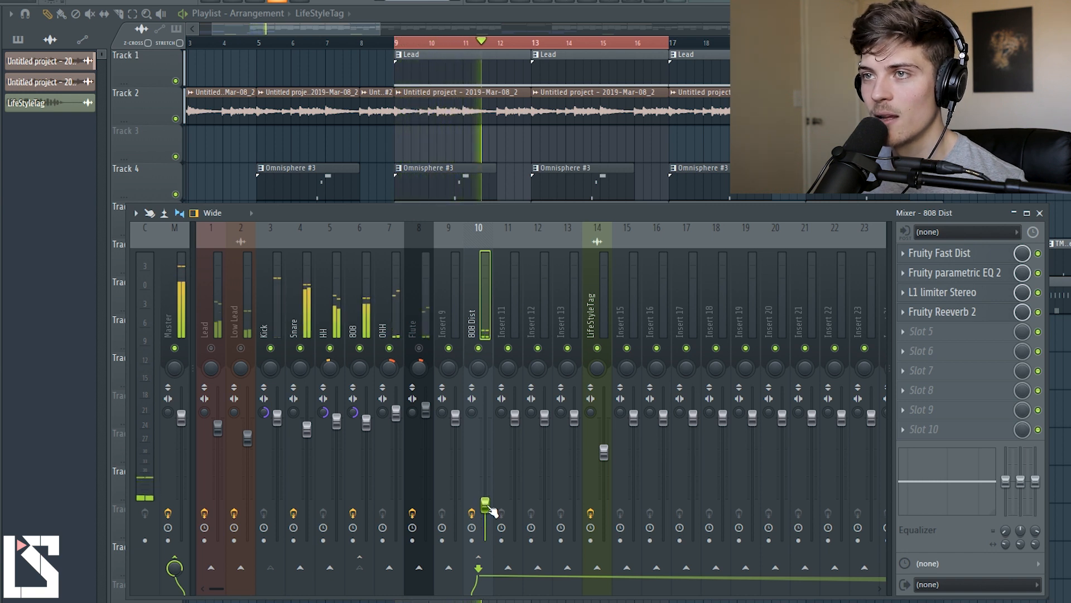
pyautogui.press('space')
# Unmute the Lead, Low Lead and Flute tracks, compare the mix without and with 808 Dist, and raise its fader slightly.
pyautogui.keyDown('ctrl'); pyautogui.click(390, 348); pyautogui.keyUp('ctrl')
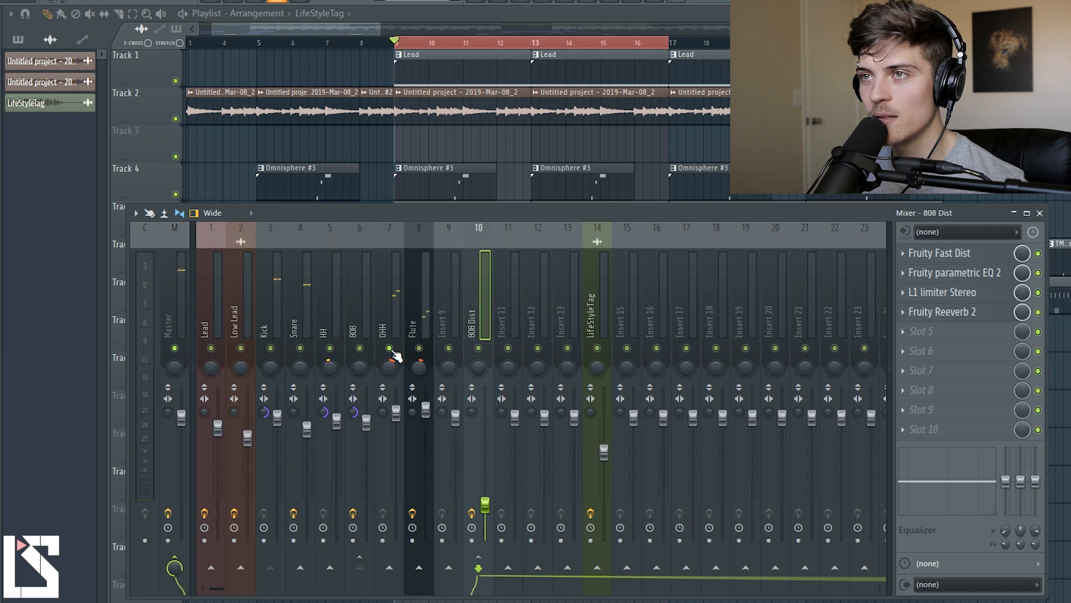
pyautogui.click(478, 348)
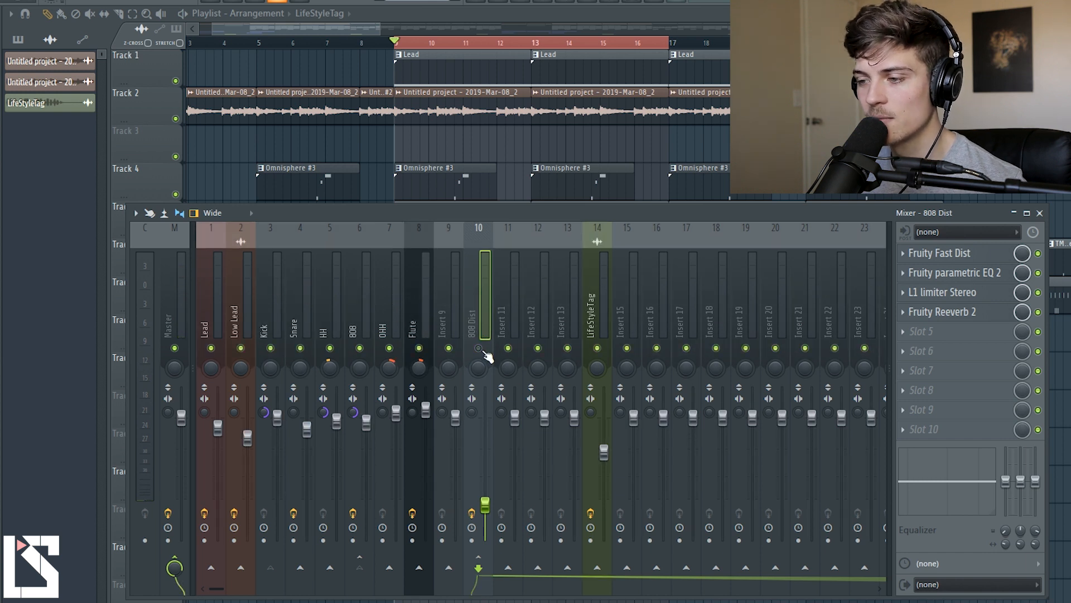
pyautogui.press('space')
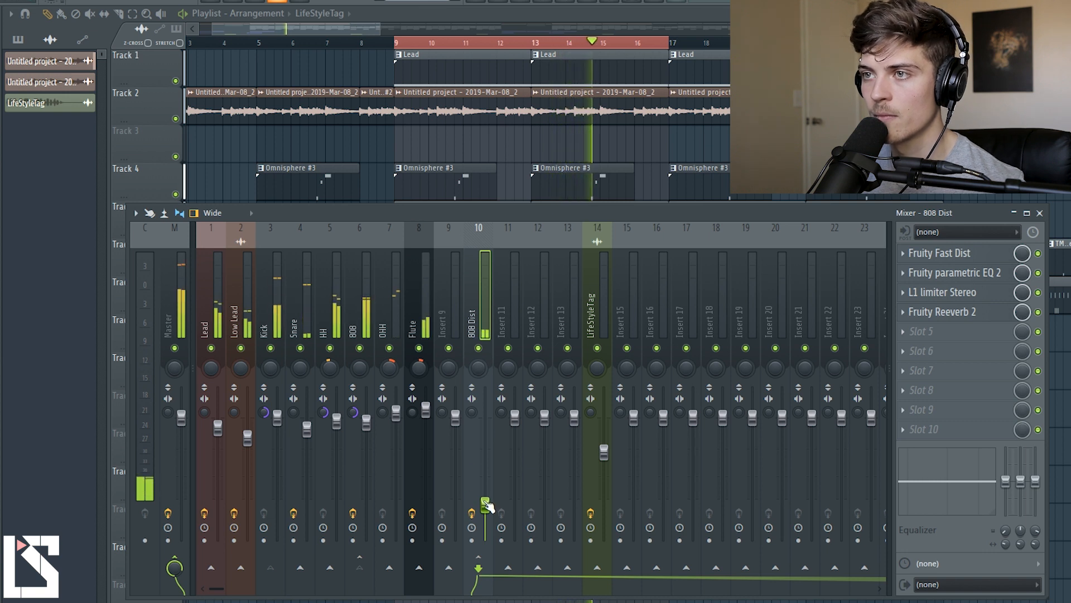
pyautogui.moveTo(486, 503); pyautogui.dragTo(486, 480)
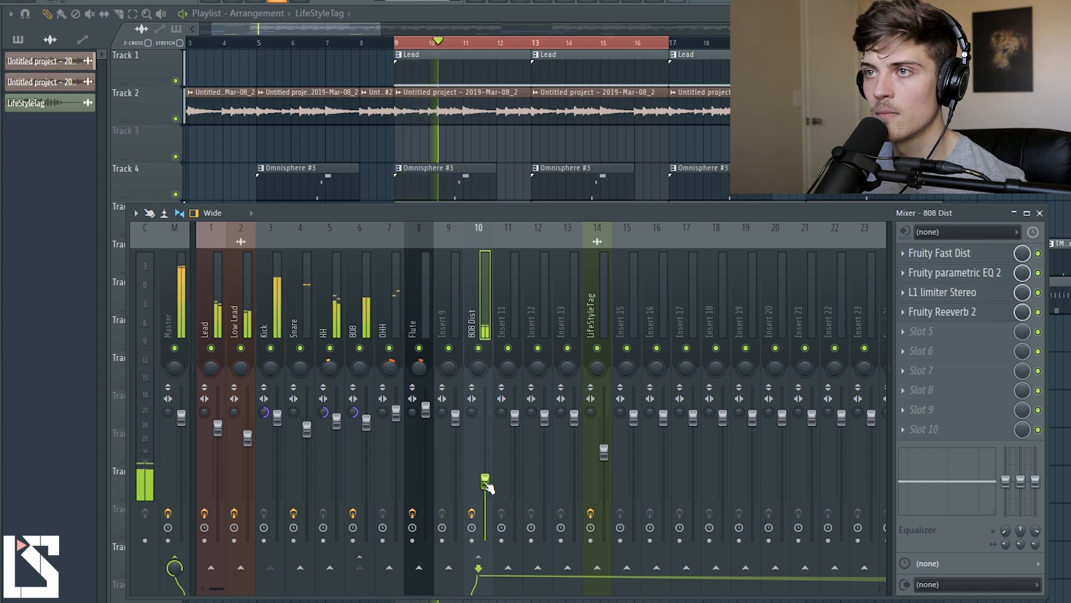
# Lower the 808 Dist fader slightly, compare the full mix with the track muted and unmuted, and leave it enabled.
pyautogui.moveTo(485, 481); pyautogui.dragTo(485, 492)
pyautogui.press('space')
pyautogui.click(479, 348)
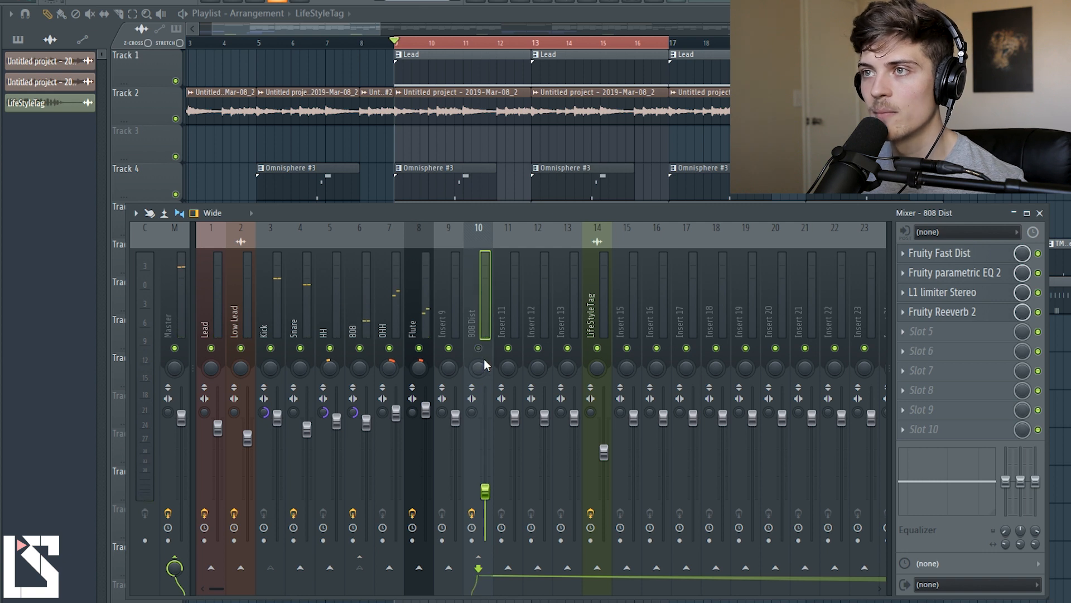
pyautogui.press('space')
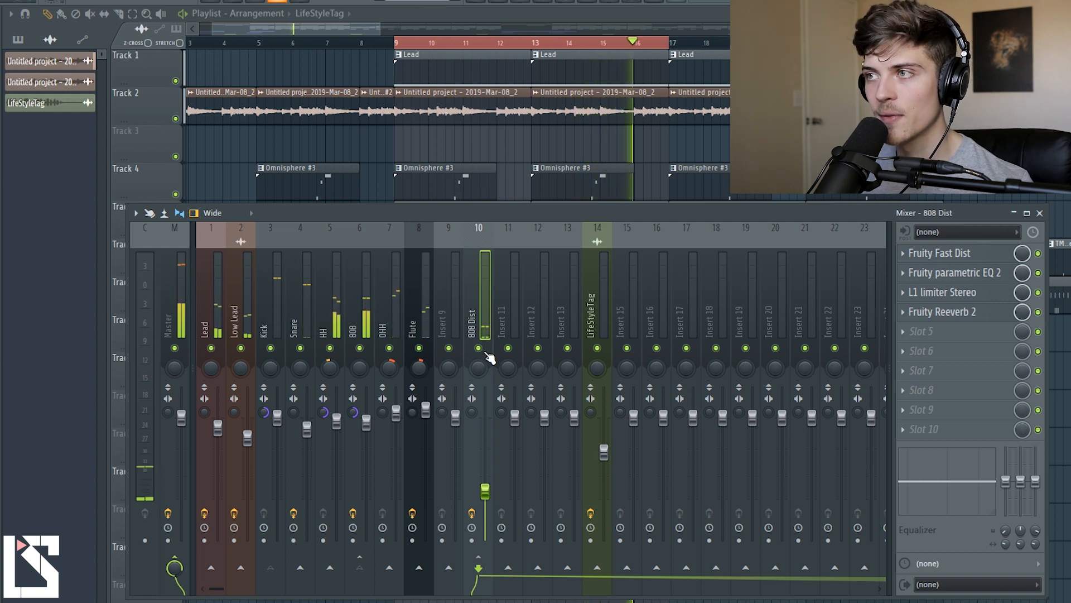
pyautogui.press('space')
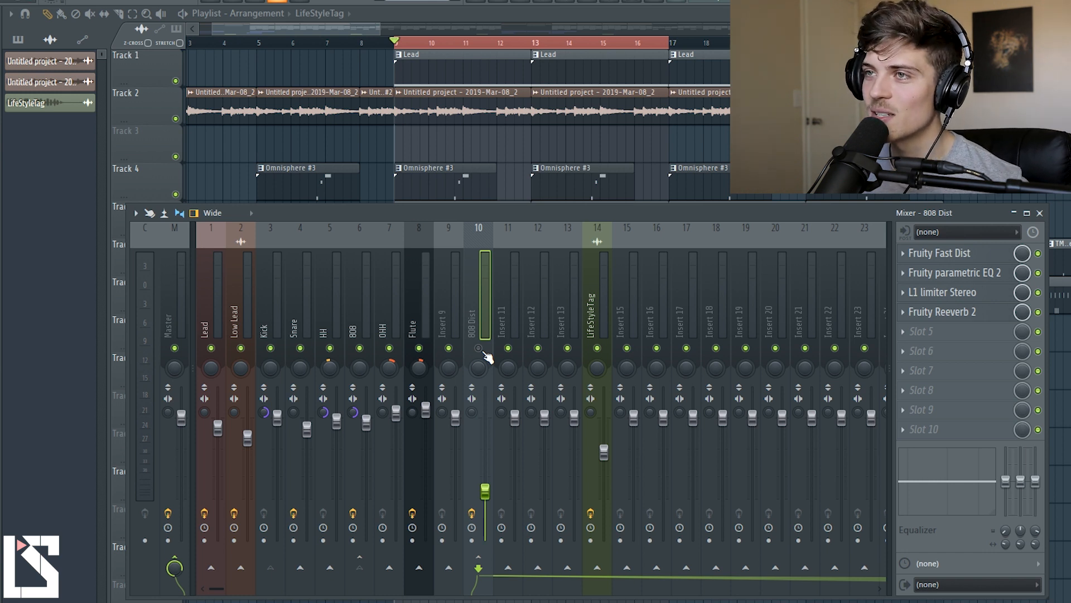
pyautogui.click(480, 348)
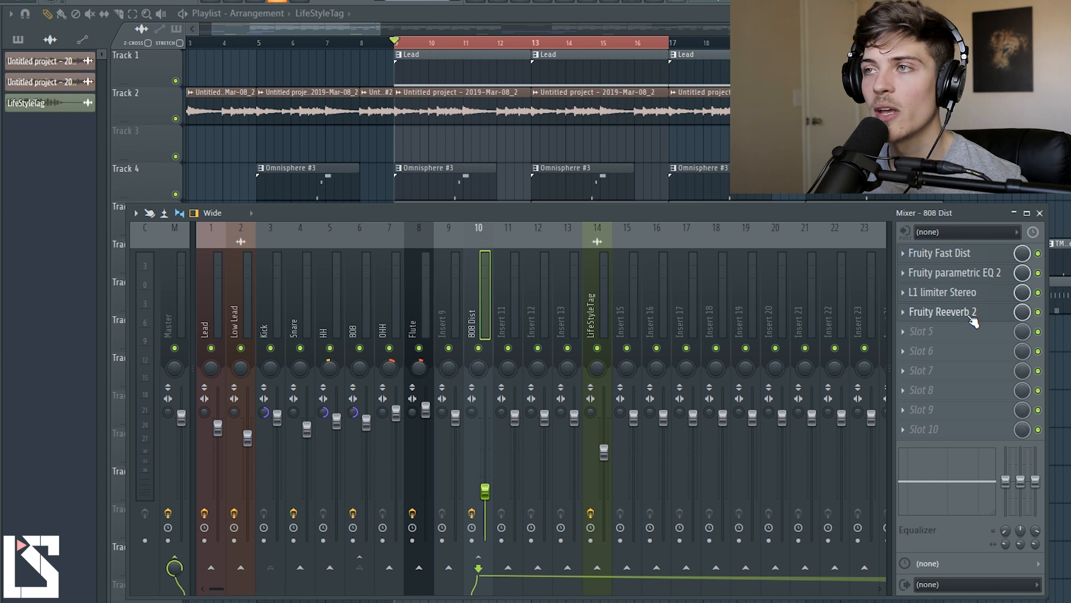
# Isolate the 808 and 808 Dist tracks, audition them together, and unmute all the other mixer tracks again.
pyautogui.click(369, 352)
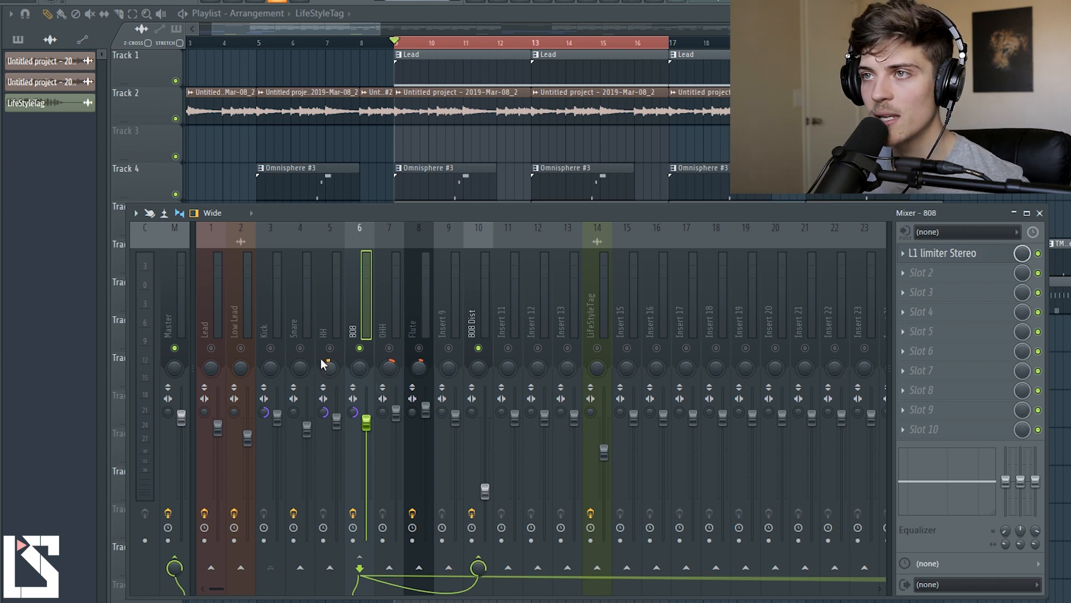
pyautogui.click(475, 304)
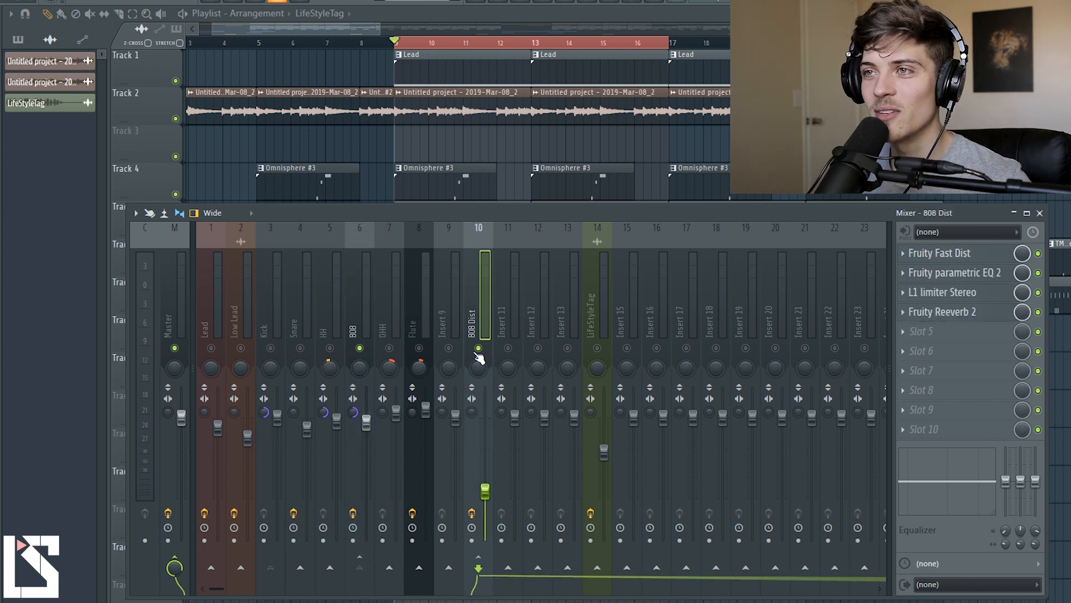
pyautogui.press('space')
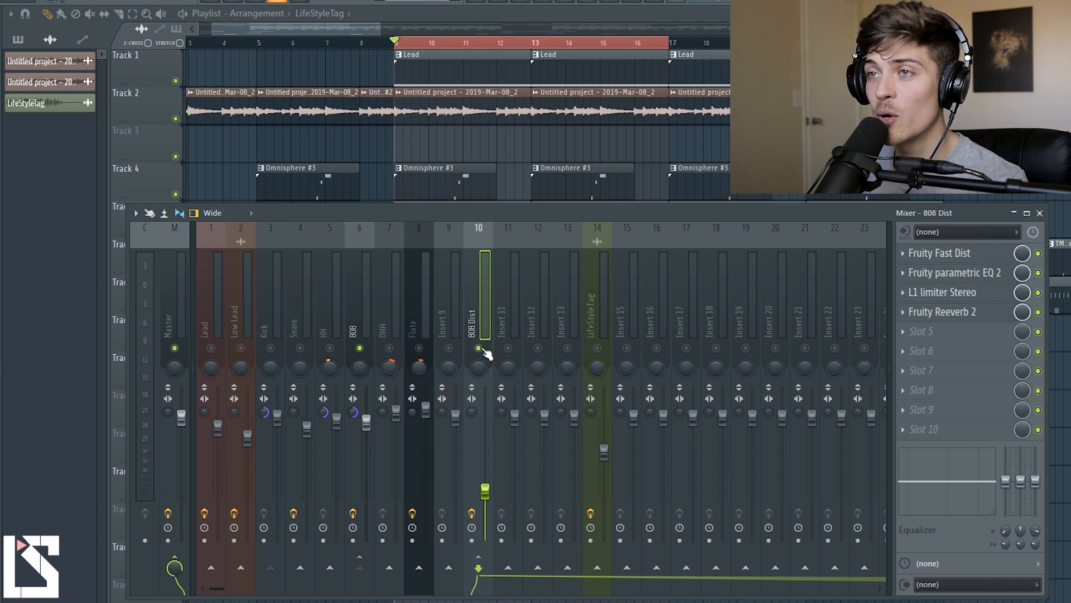
pyautogui.rightClick(449, 348)
pyautogui.rightClick(450, 349)
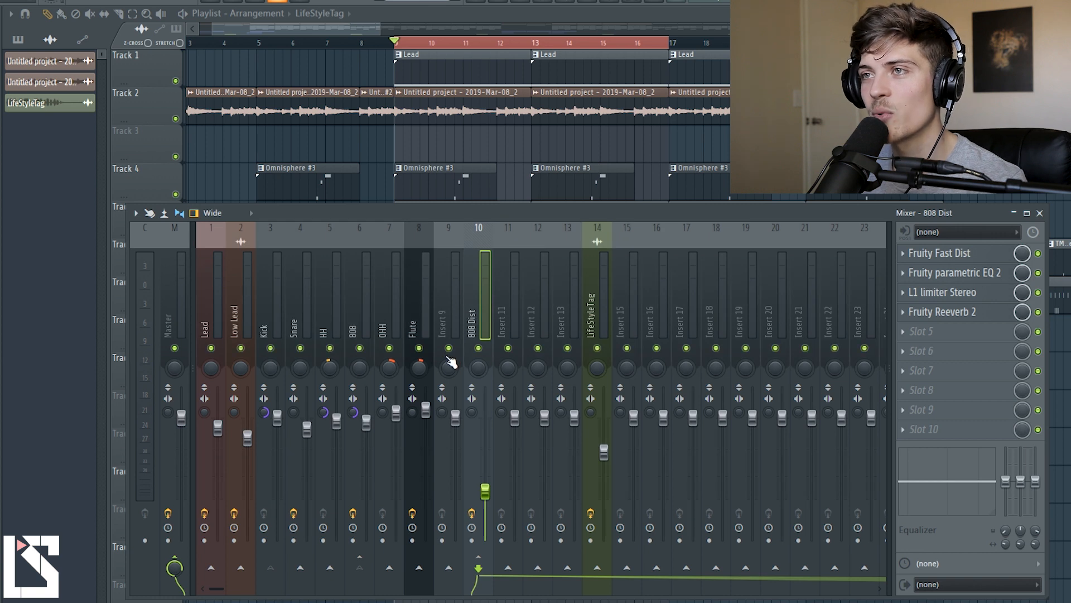